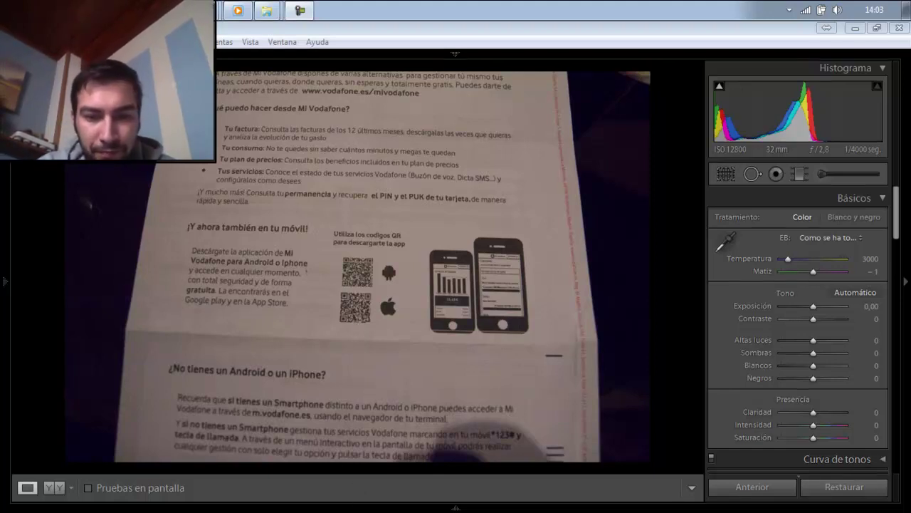
Step: Dismiss the colour-scheme notification, hide the filmstrip and zoom 1:1 on the QR code
click(456, 507)
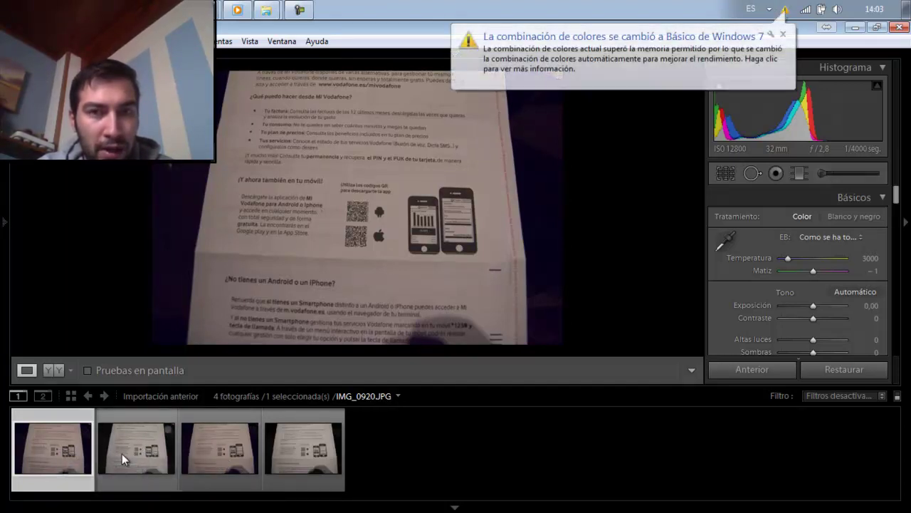
click(783, 34)
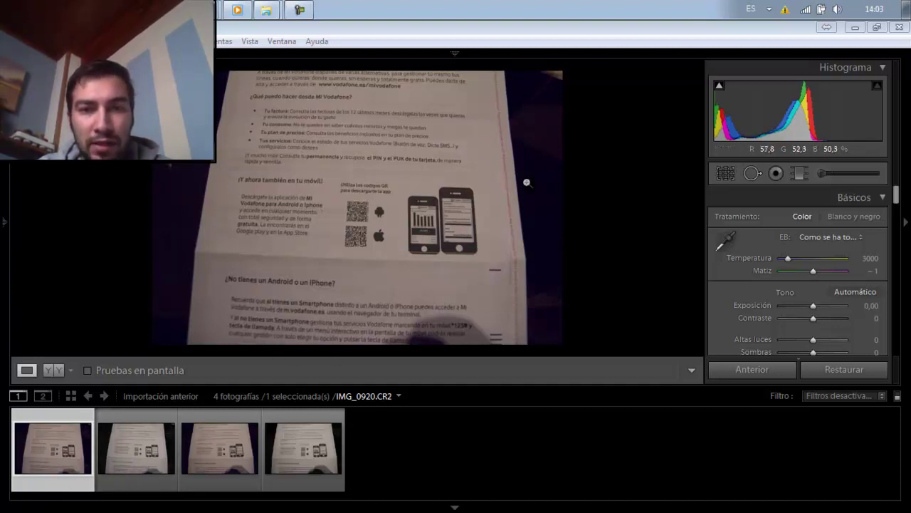
click(454, 507)
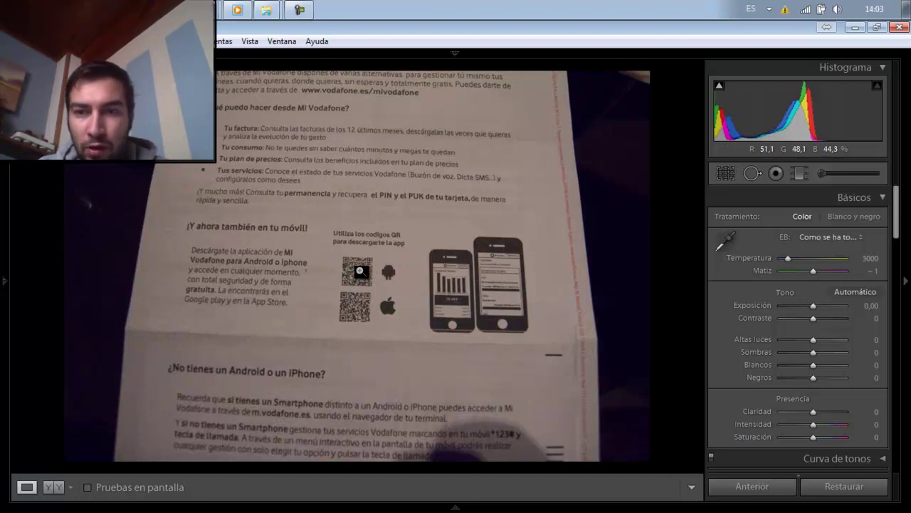
click(361, 271)
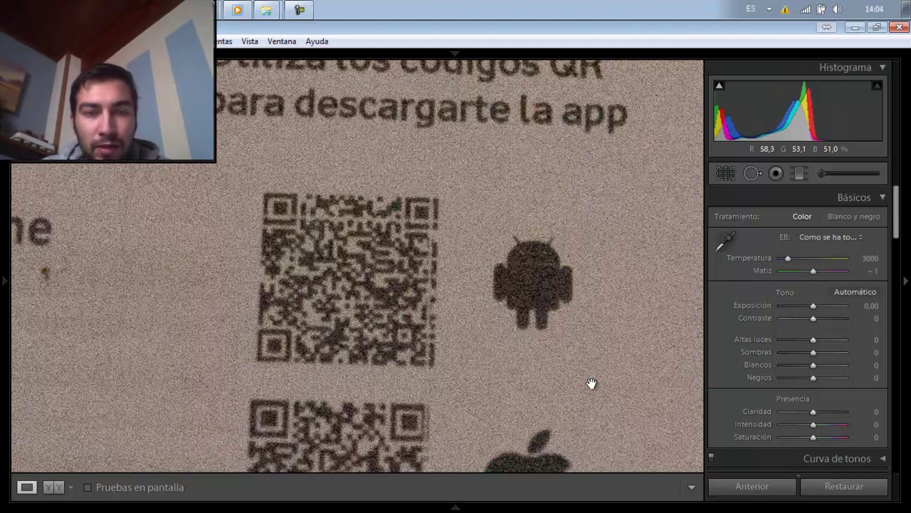
Step: Flip through the shots comparing QR-code noise, ending on IMG_0921.JPG with filmstrip showing
key(Right)
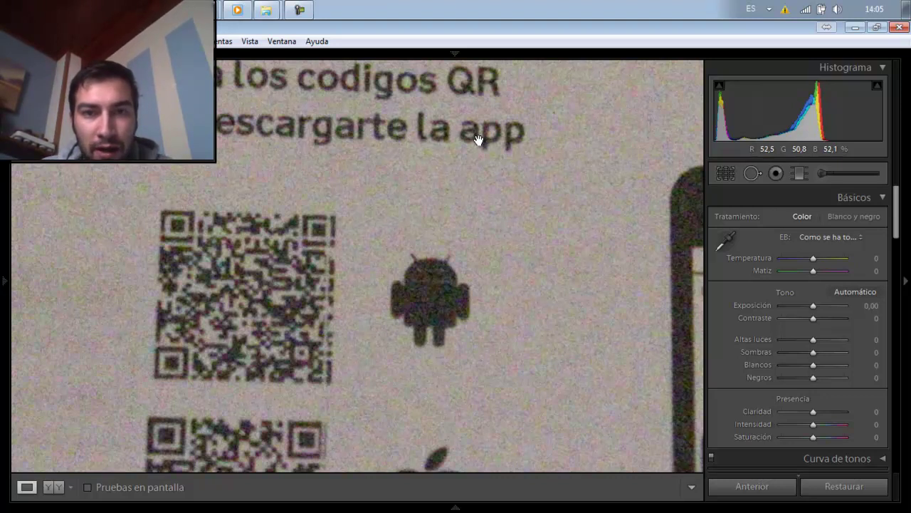
key(Right)
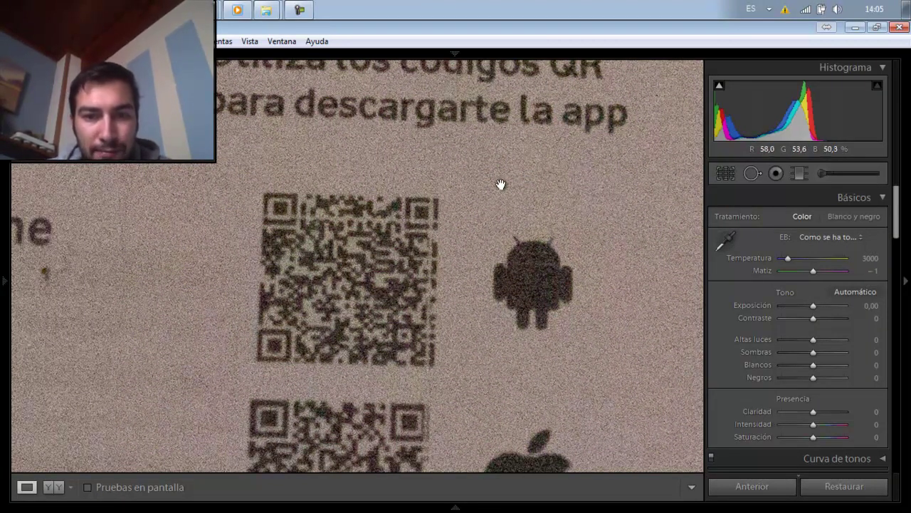
key(Right)
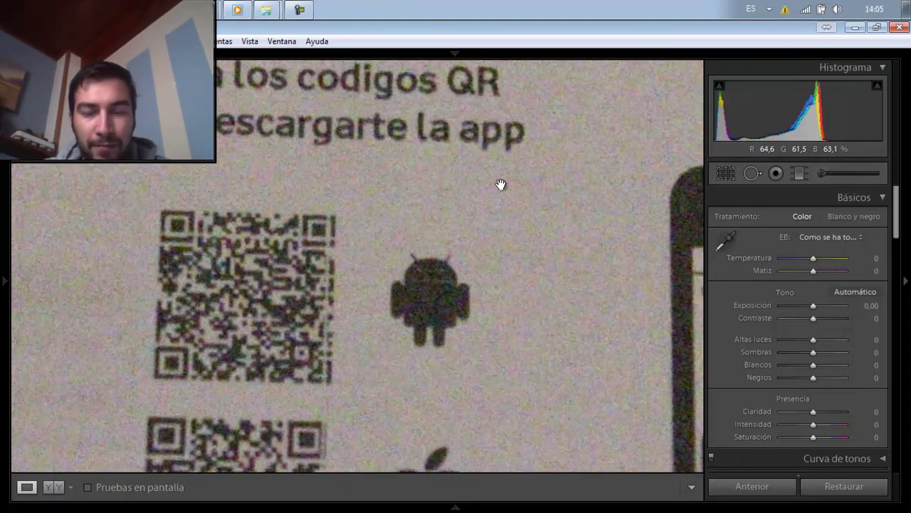
key(Right)
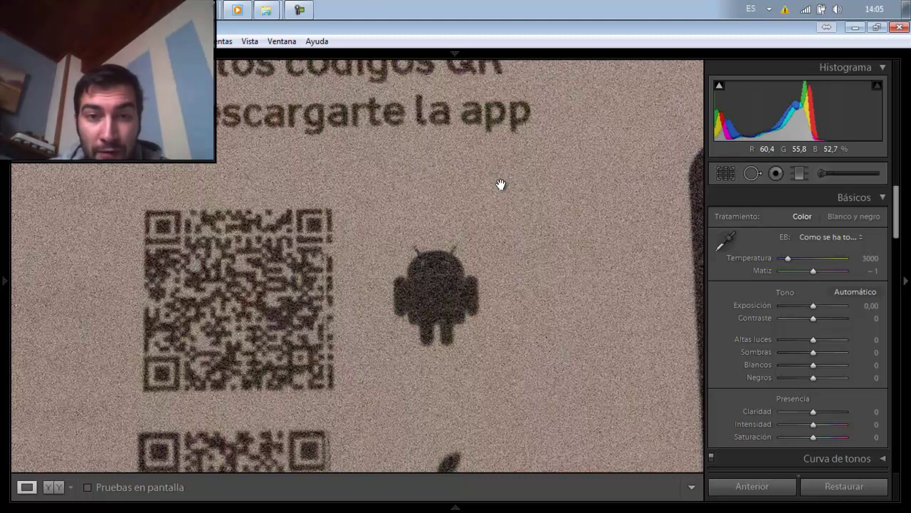
key(Right)
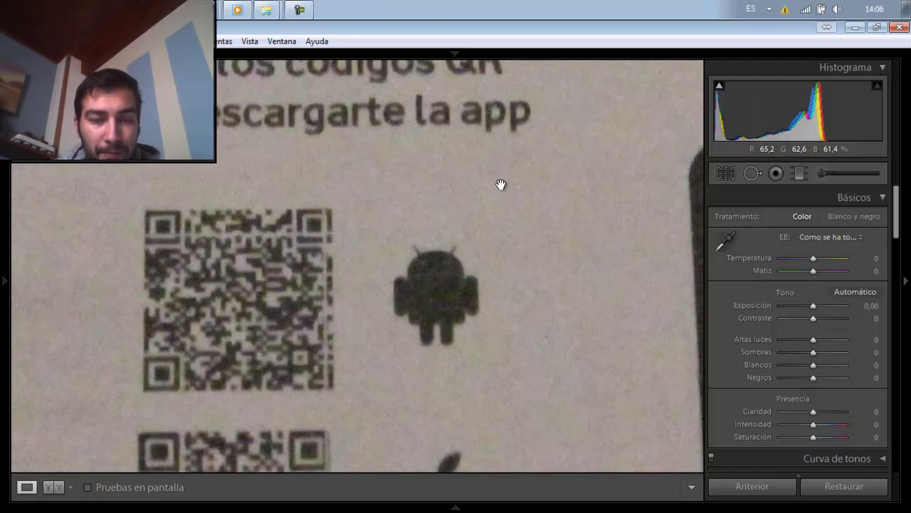
key(F6)
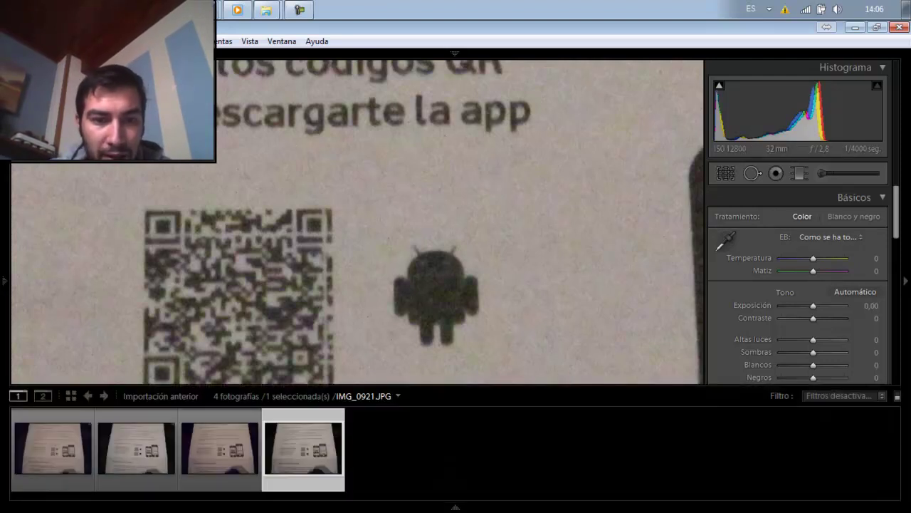
Step: View IMG_0920.JPG and IMG_0921.JPG, then select the RAW IMG_0920.CR2
click(146, 451)
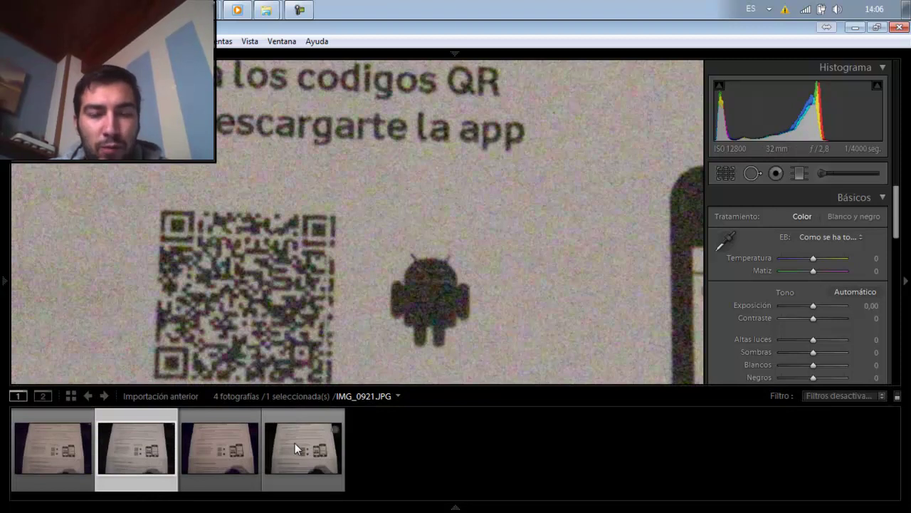
mouse_move(302, 448)
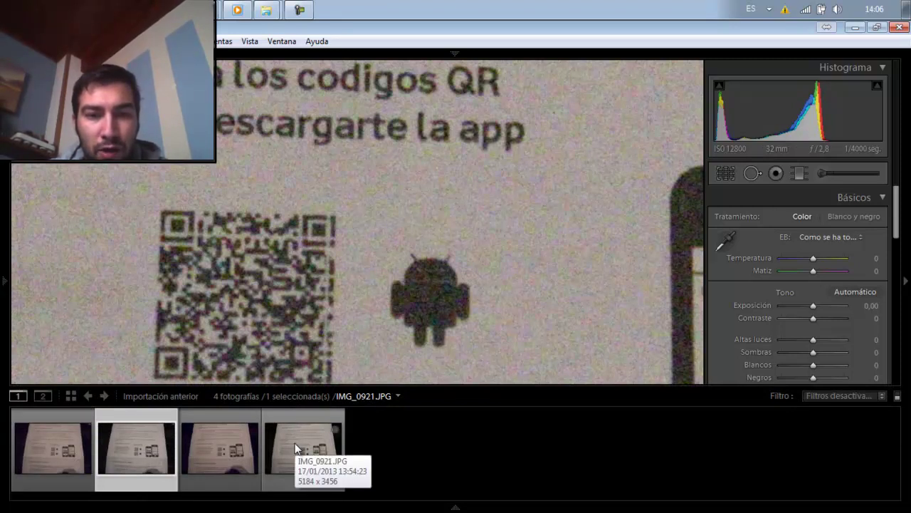
click(295, 443)
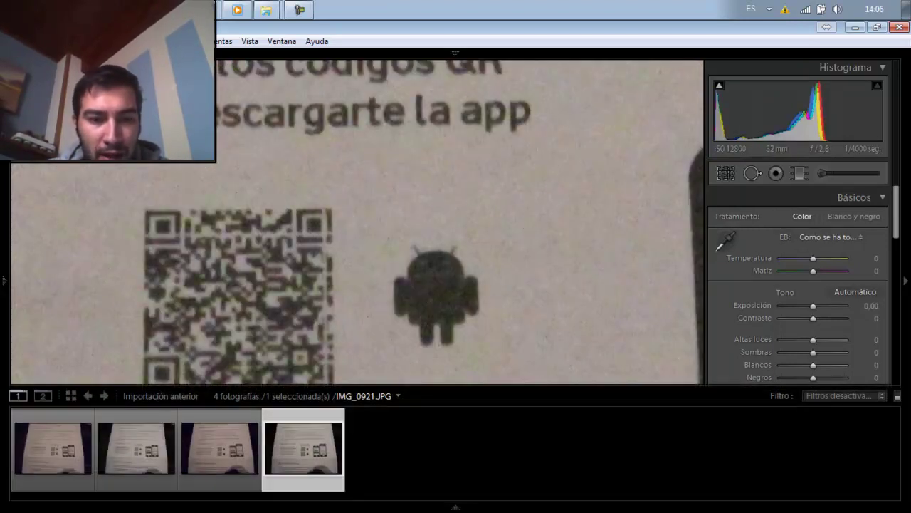
click(67, 455)
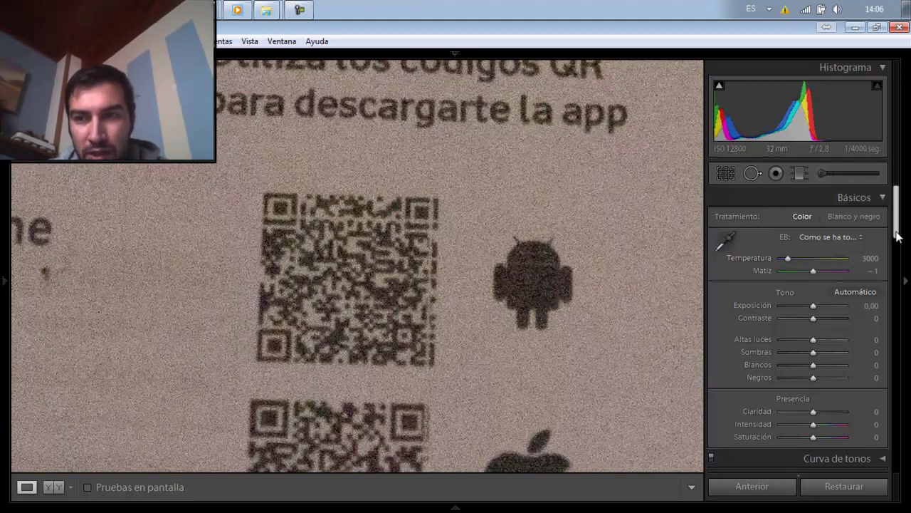
Step: Set IMG_0920.CR2's luminance noise reduction to 54 and compare it with IMG_0921.JPG
drag(896, 222, 909, 343)
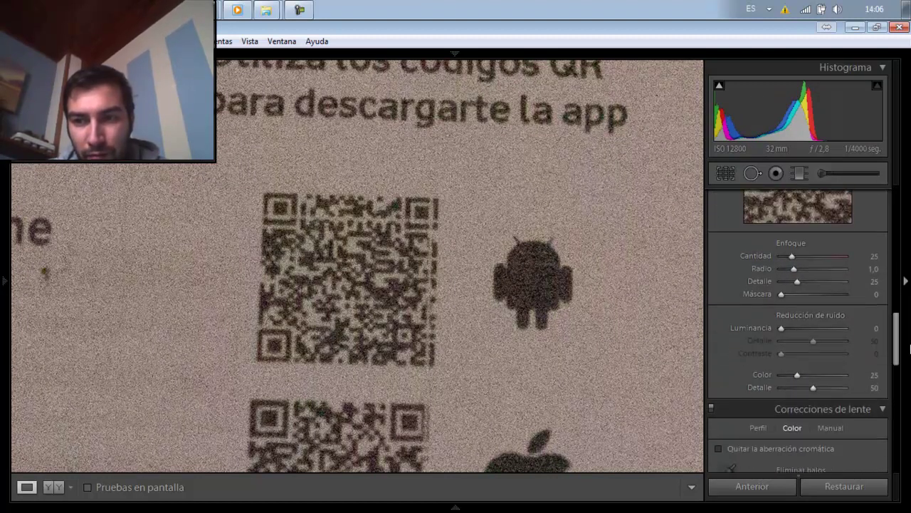
drag(781, 328, 792, 331)
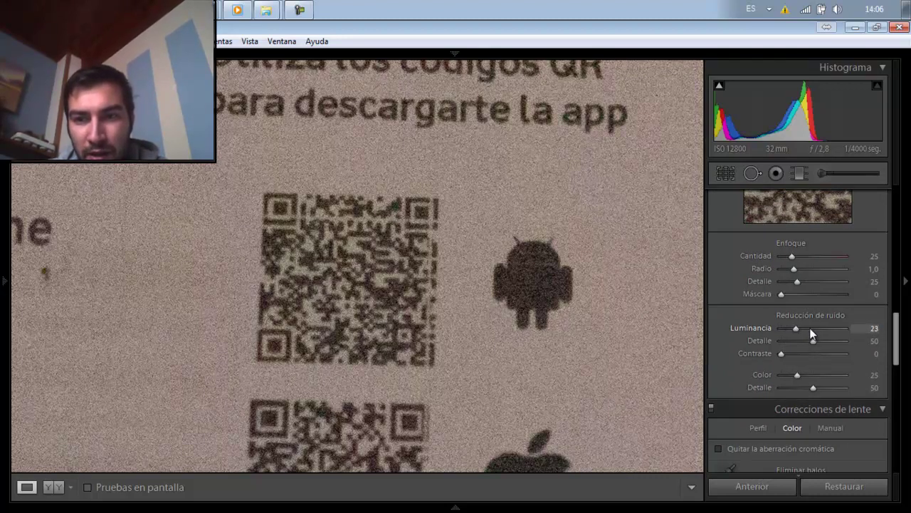
click(810, 329)
drag(810, 329, 816, 328)
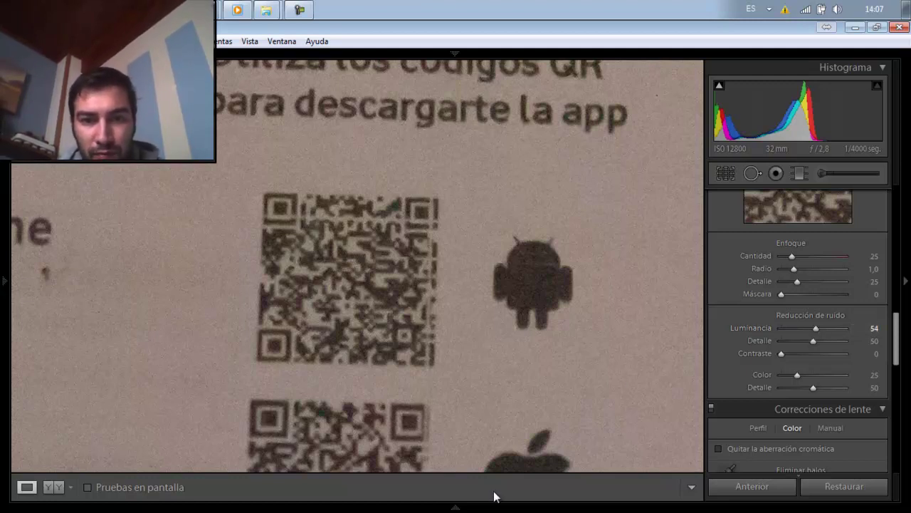
click(314, 455)
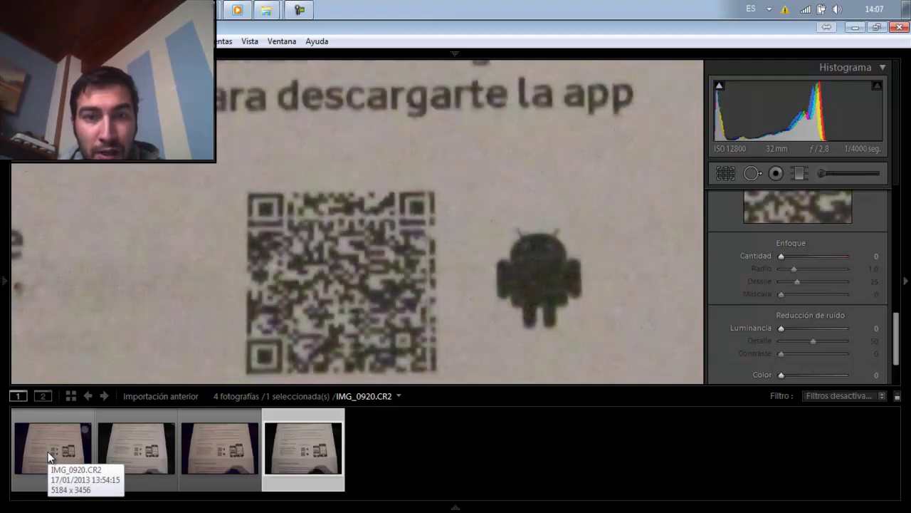
click(48, 451)
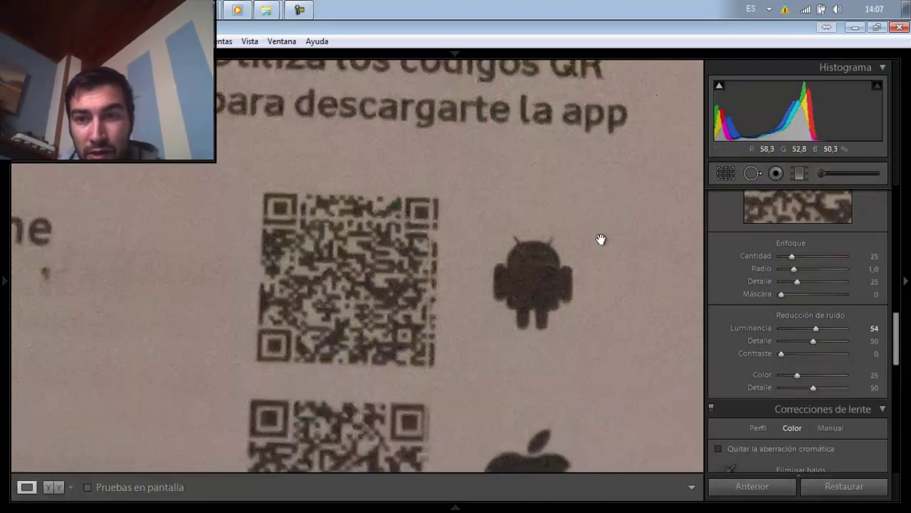
Step: Sample white balance from the flyer paper, then set Temp to 2938 with Tint +3
drag(896, 346, 899, 206)
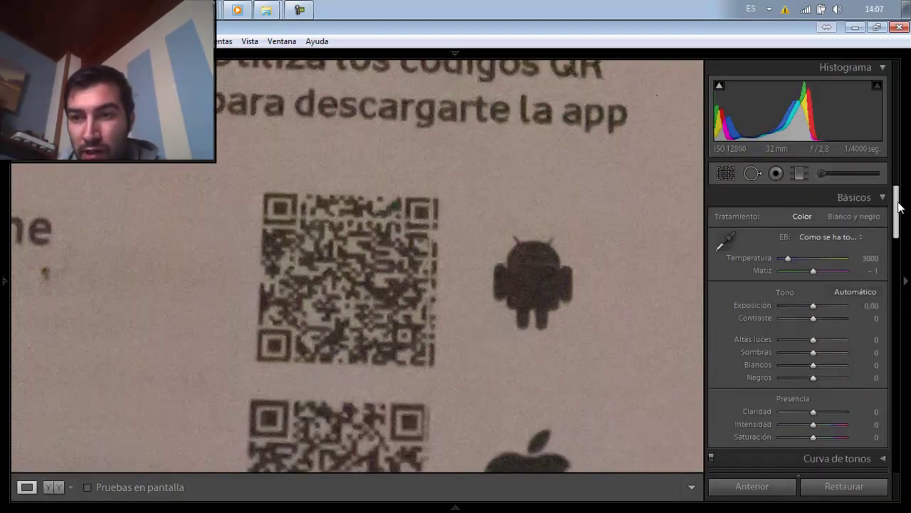
click(726, 242)
click(565, 216)
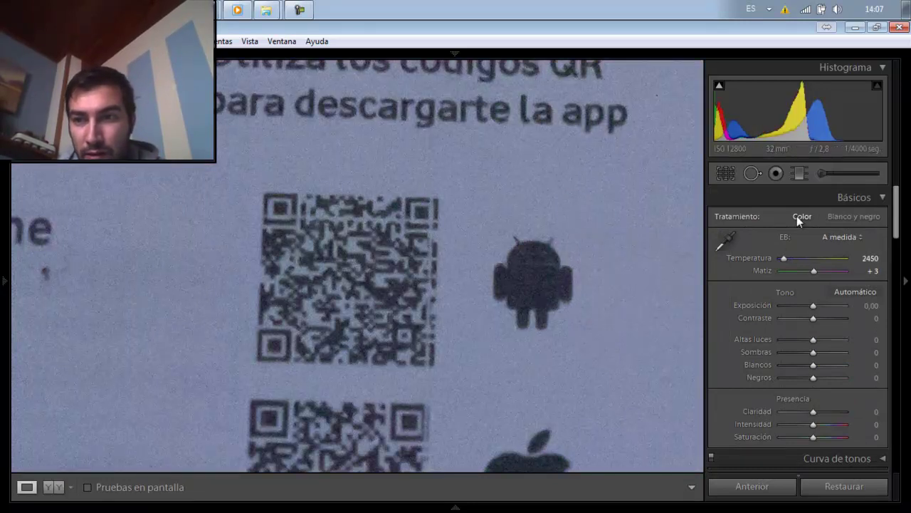
drag(783, 259, 790, 258)
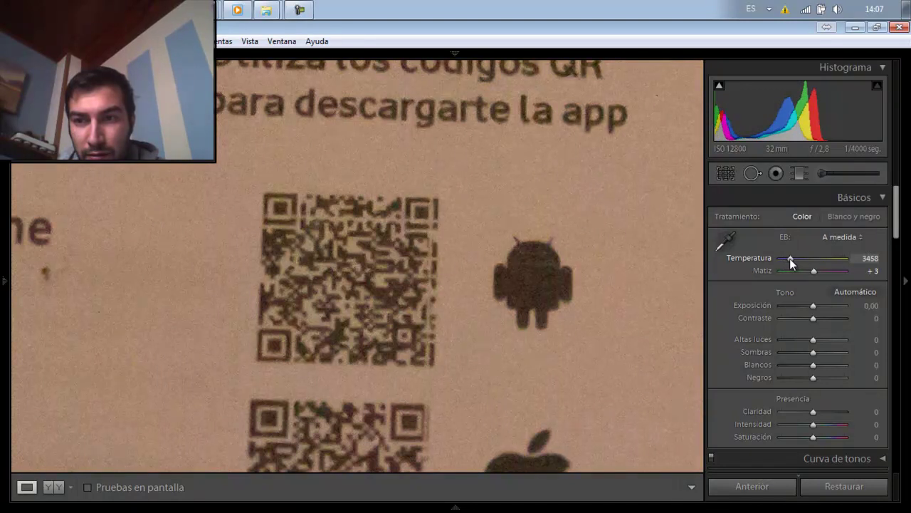
drag(790, 259, 787, 261)
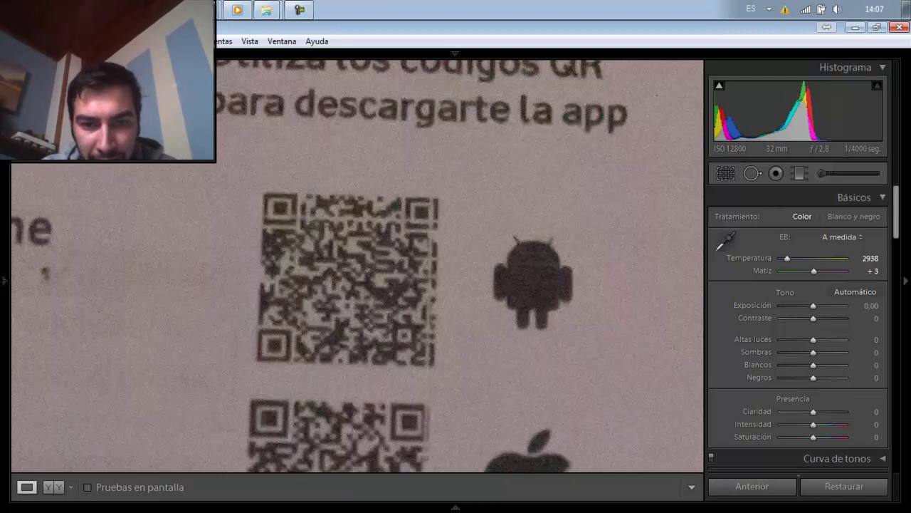
mouse_move(456, 507)
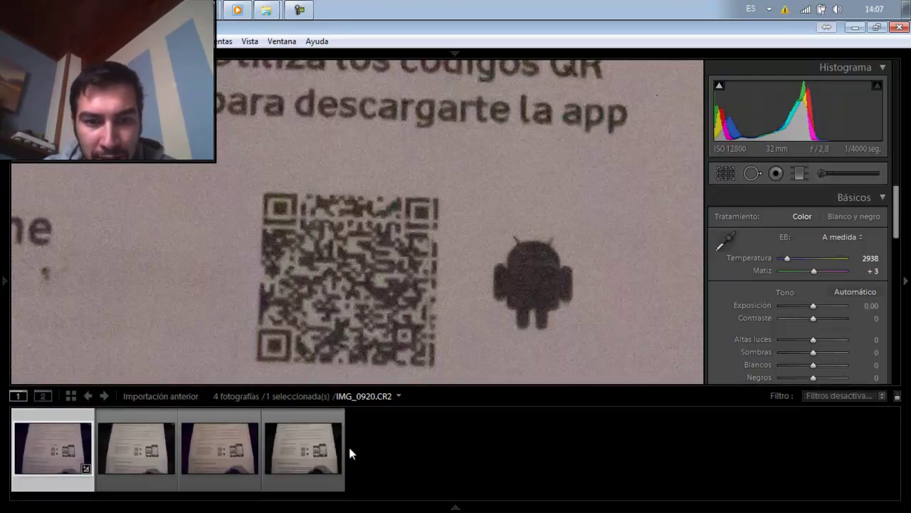
Step: Select IMG_0920.JPG and raise its Detail-panel luminance noise reduction to 57
click(317, 452)
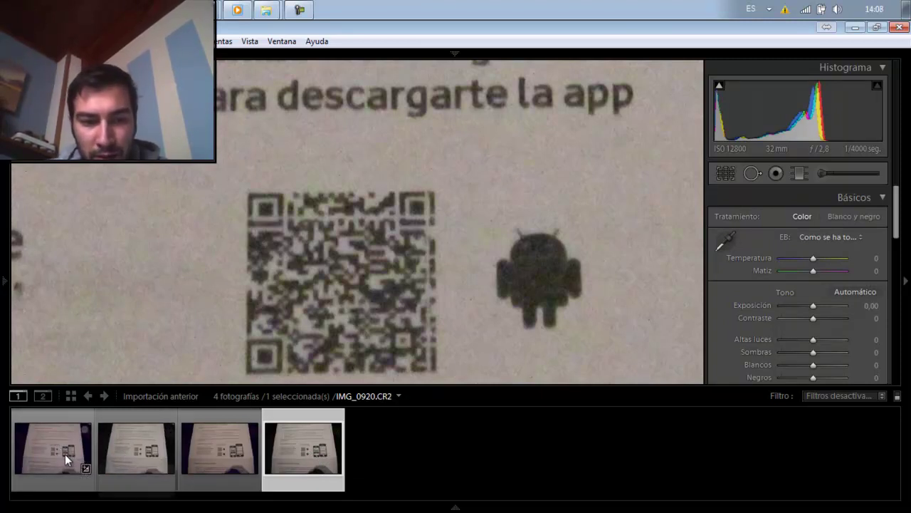
click(127, 453)
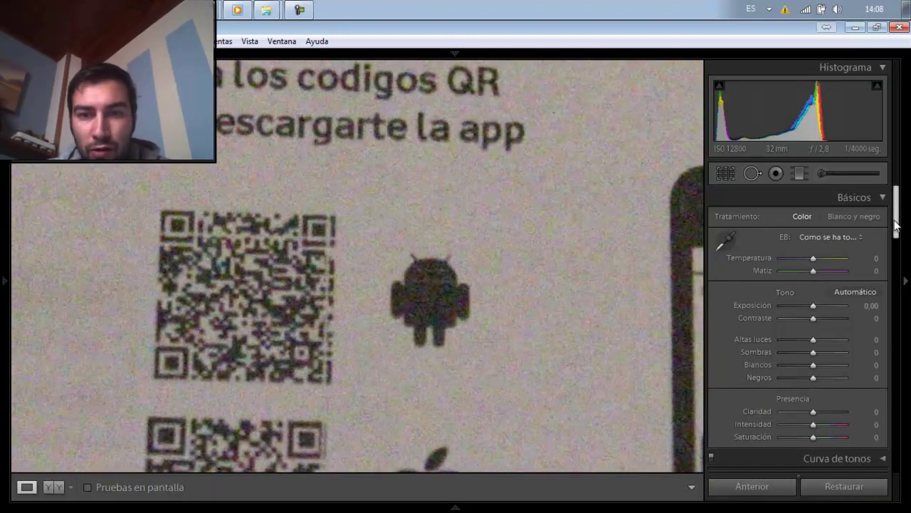
drag(895, 225, 904, 339)
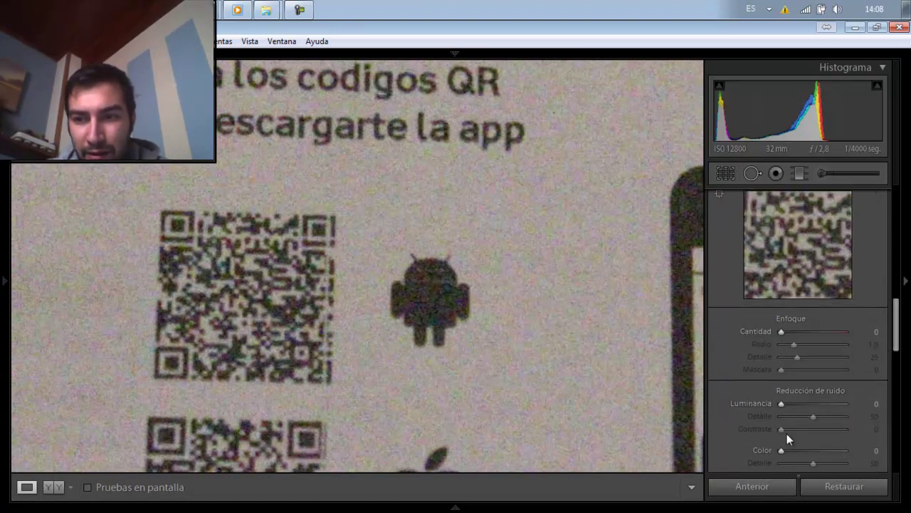
drag(781, 404, 790, 404)
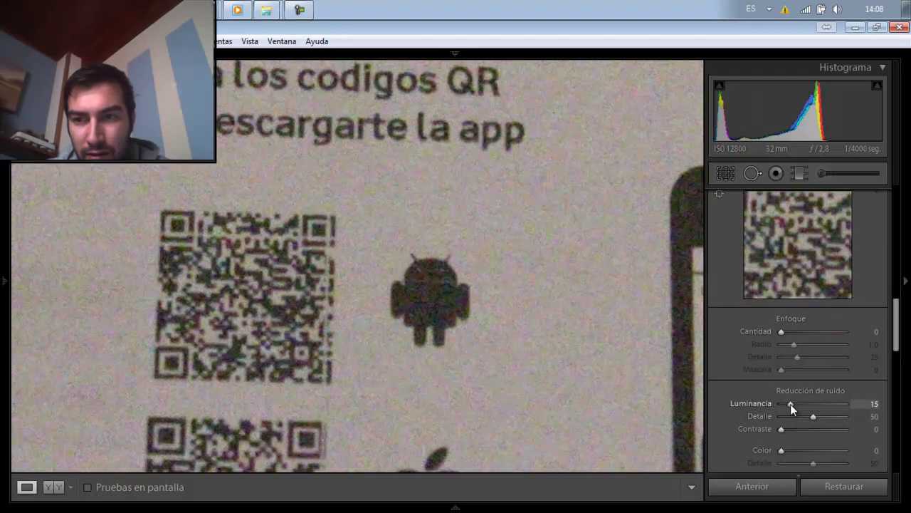
drag(803, 404, 806, 402)
drag(806, 403, 818, 402)
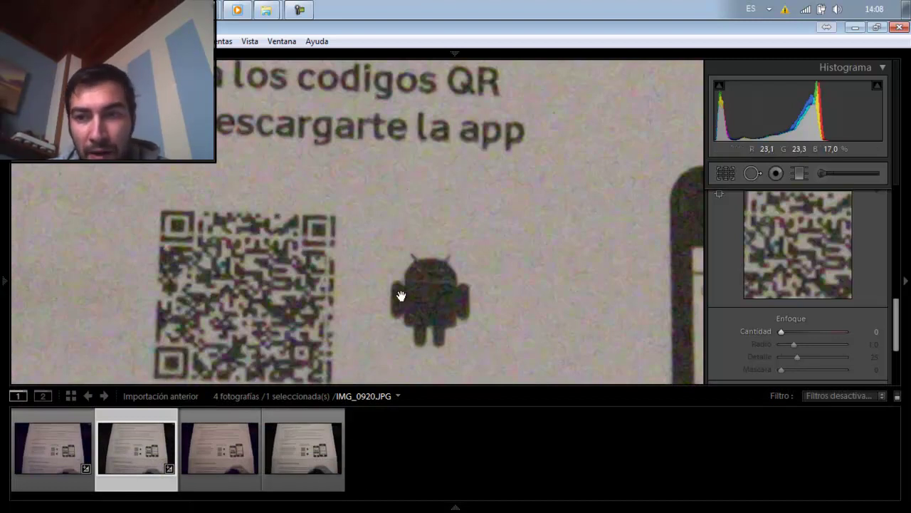
Step: Hide the filmstrip and zoom in on the flyer's QR codes and app logos
key(F6)
click(225, 280)
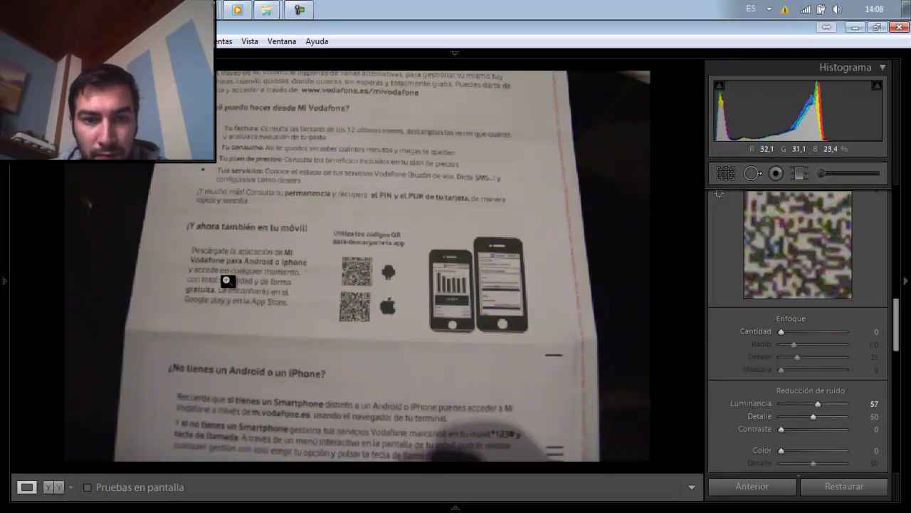
click(226, 280)
click(505, 321)
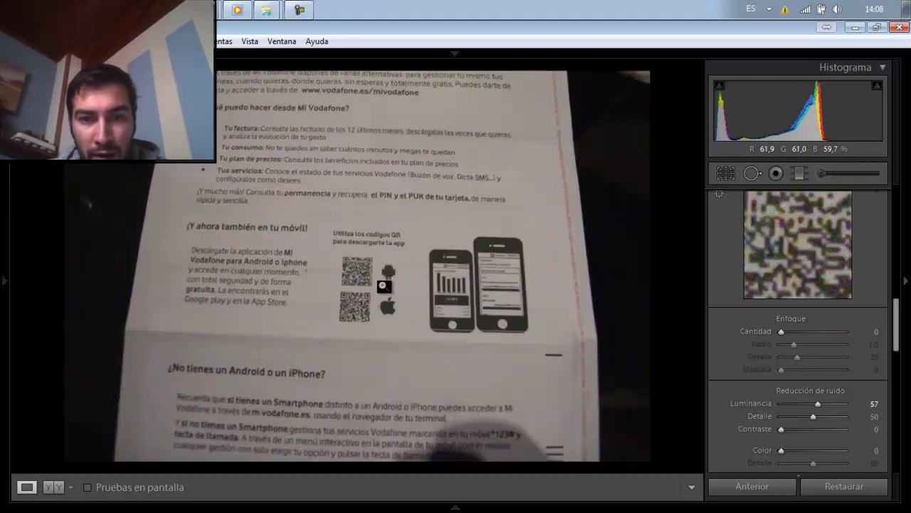
click(384, 285)
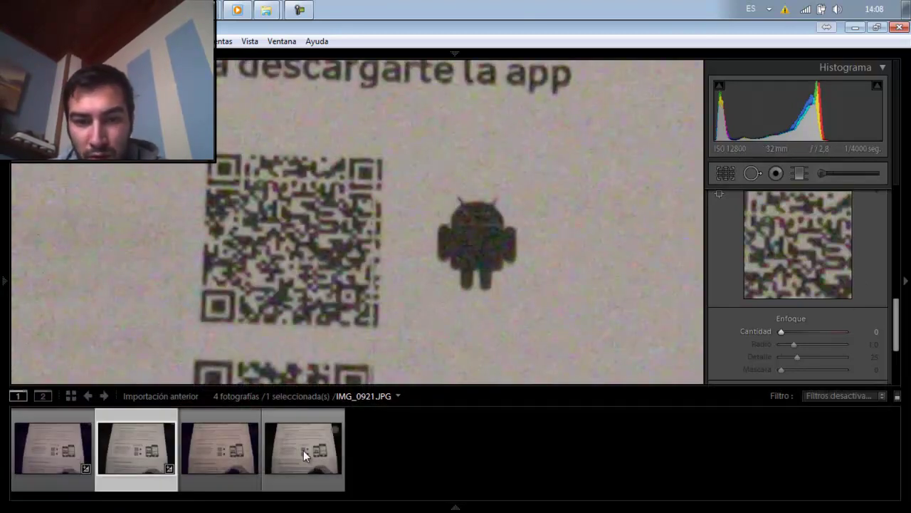
Step: Set IMG_0921.JPG's luminance noise reduction to 33 and pan up to the text above
click(302, 449)
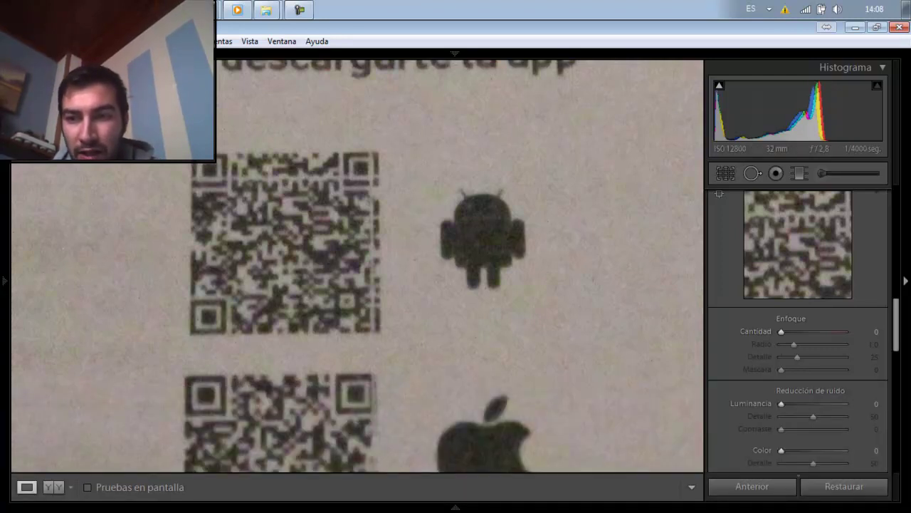
scroll(900, 322, down, 2)
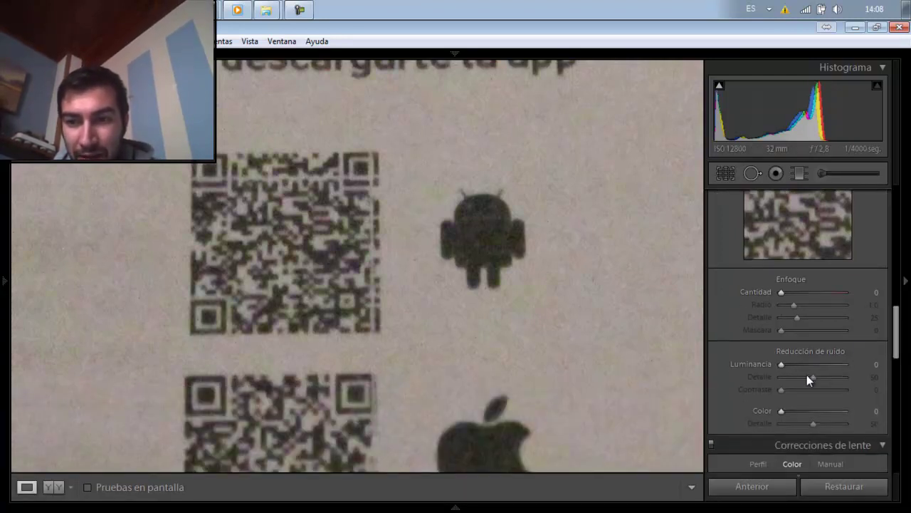
click(795, 364)
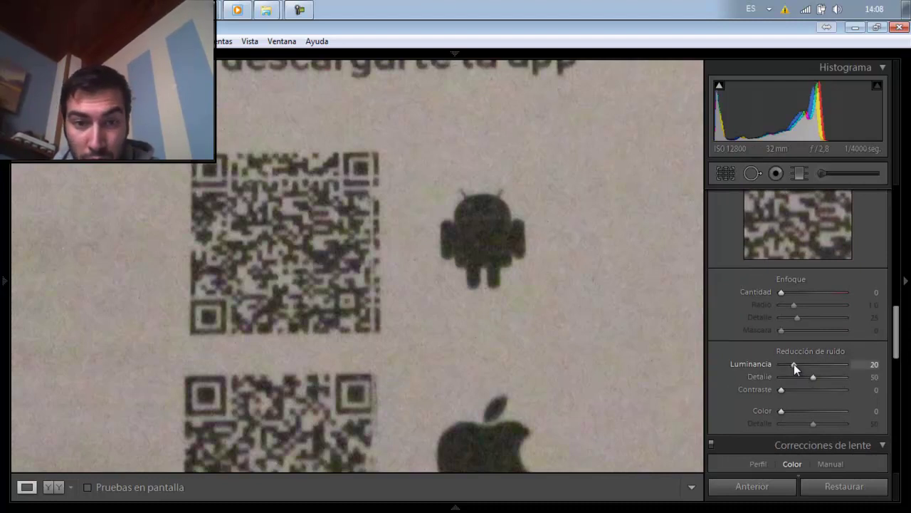
drag(794, 363, 802, 364)
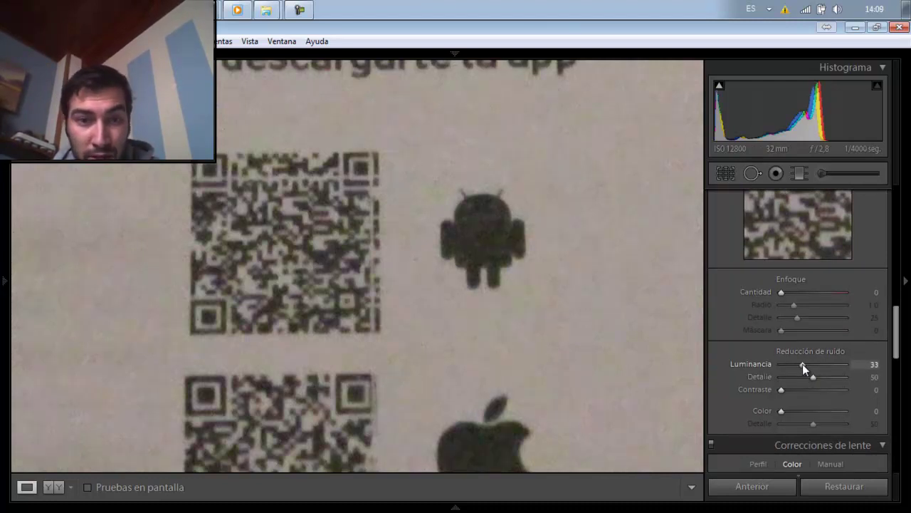
drag(584, 233, 587, 279)
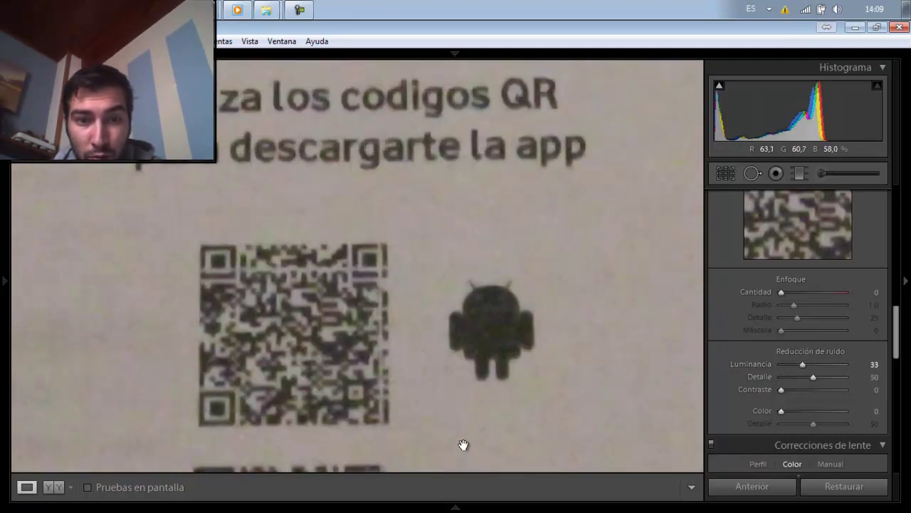
Step: Open the first photo, IMG_0920, and position the close-up on the QR code
mouse_move(456, 508)
click(125, 436)
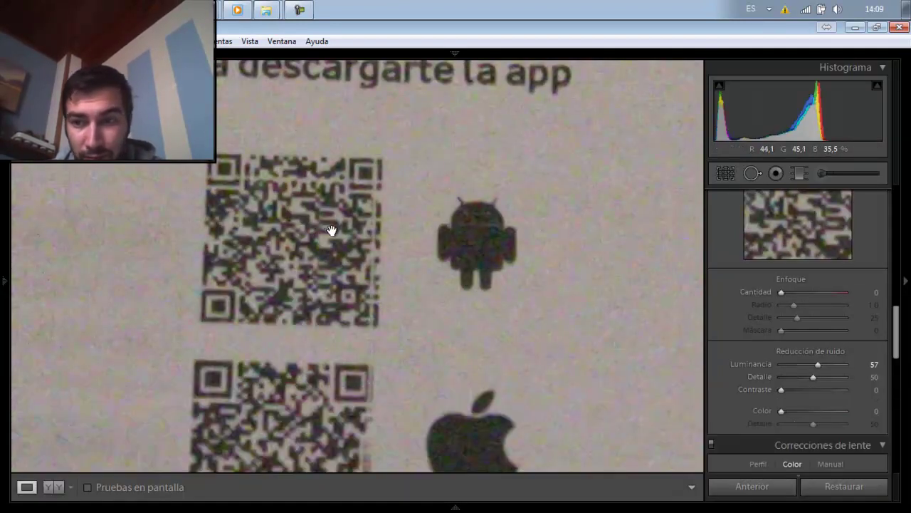
drag(551, 265, 547, 332)
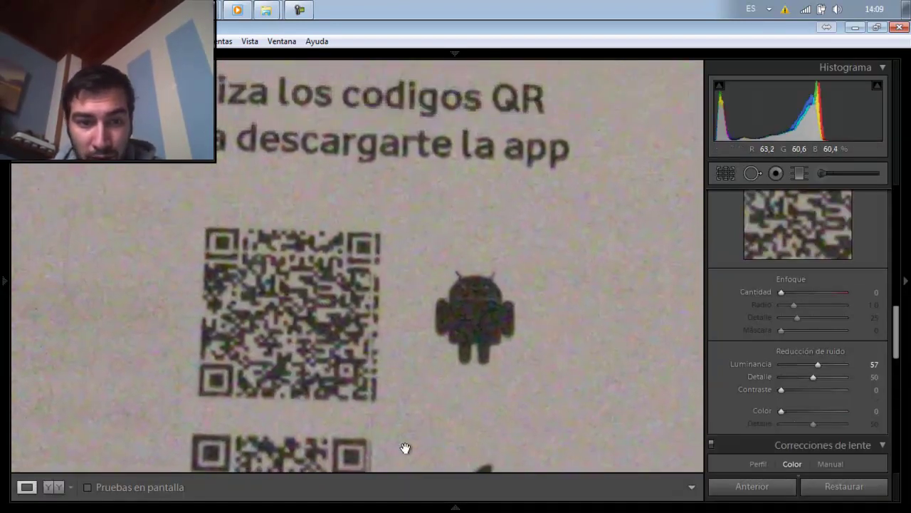
mouse_move(455, 507)
click(26, 458)
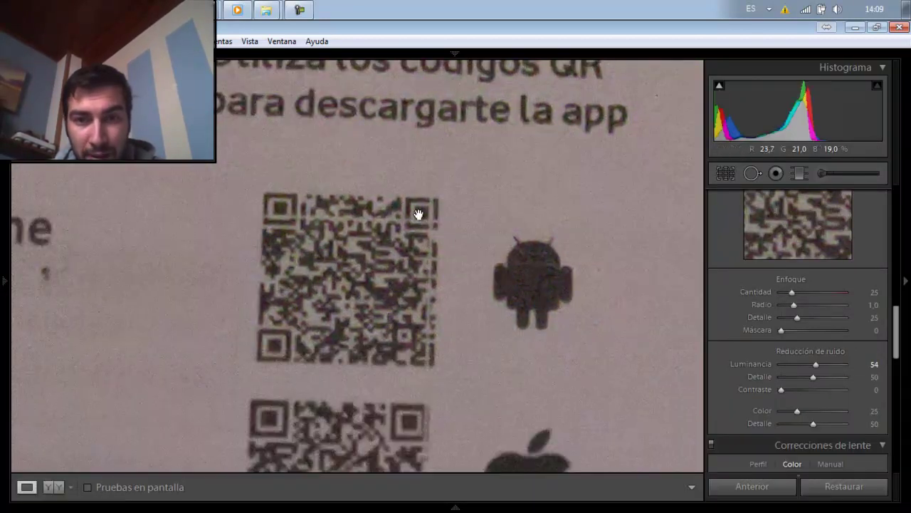
drag(418, 214, 392, 268)
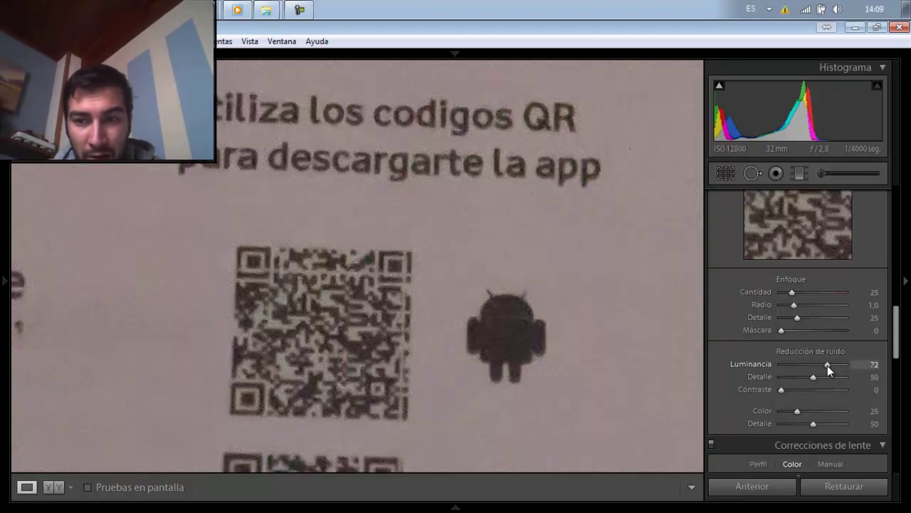
Step: Set sharpening amount 64, radius 1.9, detail 68 and luminance noise reduction 86
drag(827, 366, 797, 365)
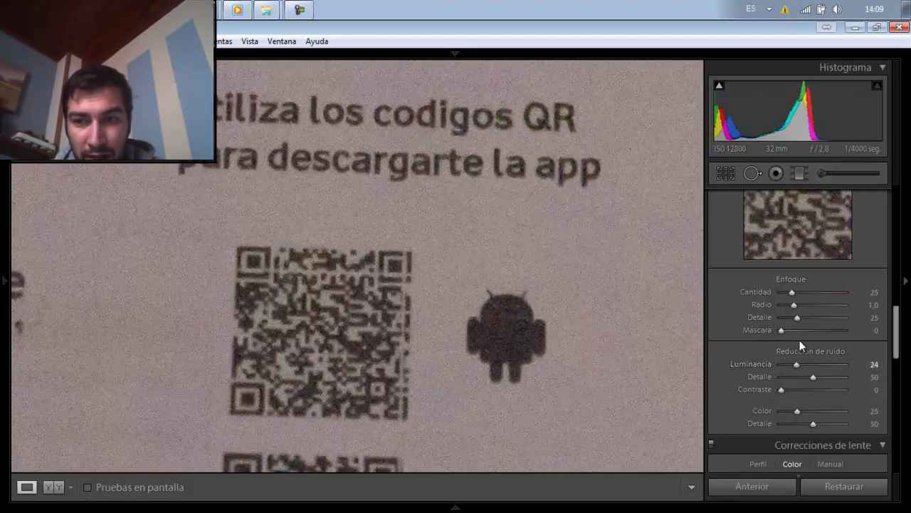
click(809, 293)
click(817, 304)
click(824, 318)
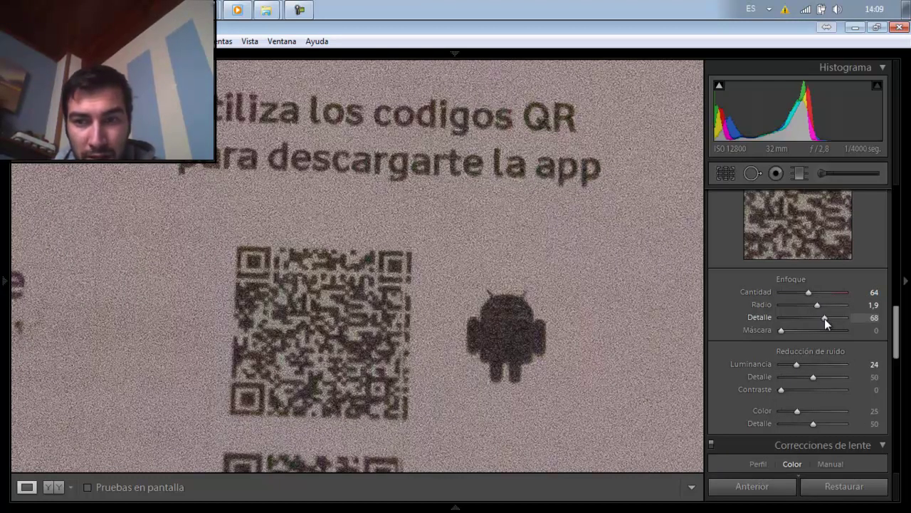
click(838, 364)
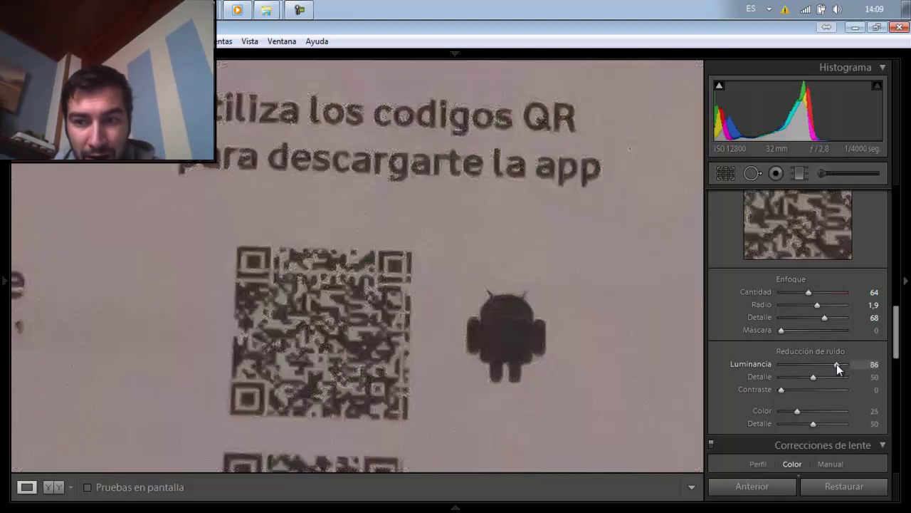
Step: Try other noise-reduction contrast and detail values, then reset them to 0 and 50
click(828, 392)
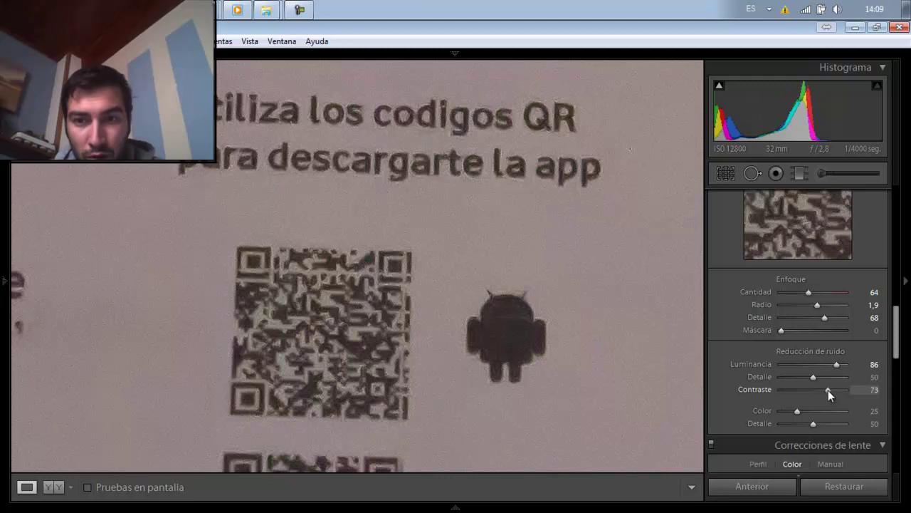
double_click(828, 390)
click(838, 376)
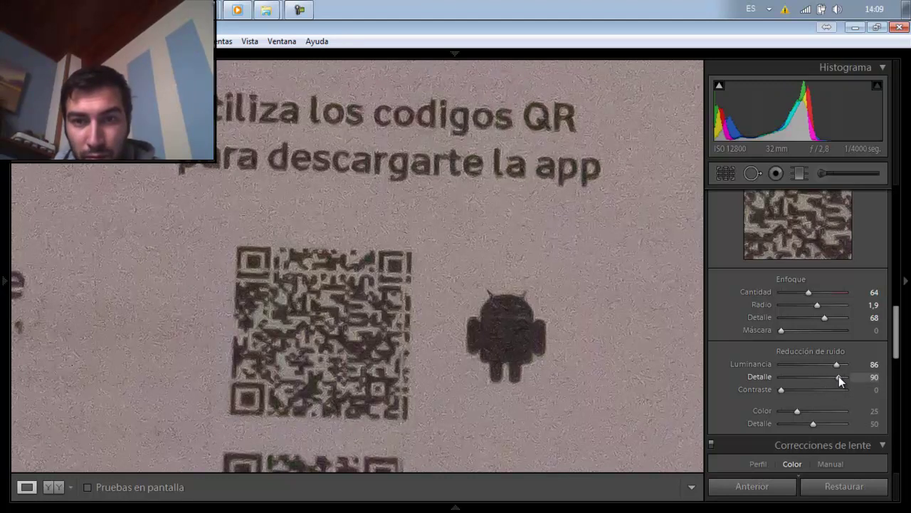
drag(838, 376, 785, 375)
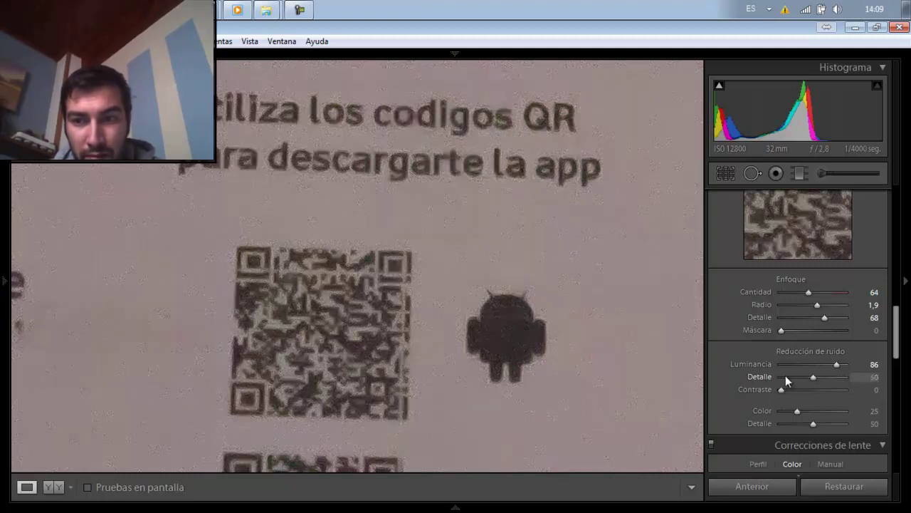
double_click(785, 375)
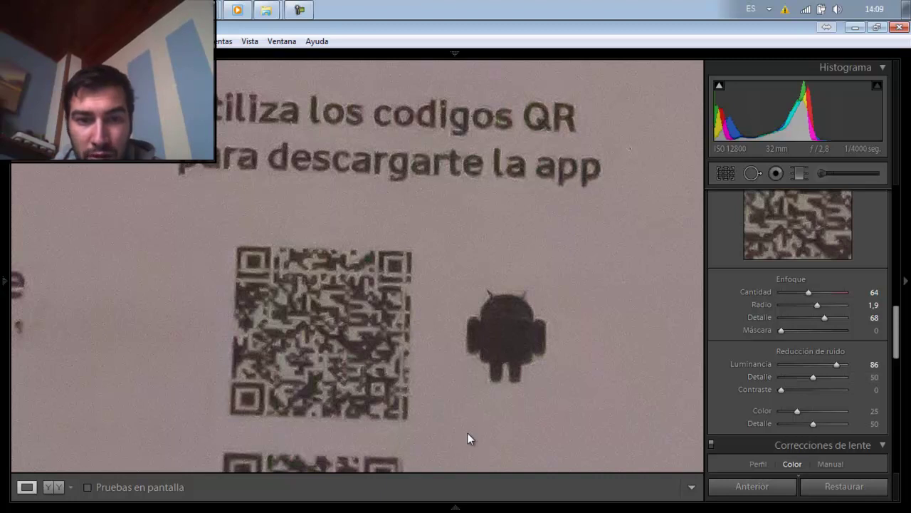
click(455, 507)
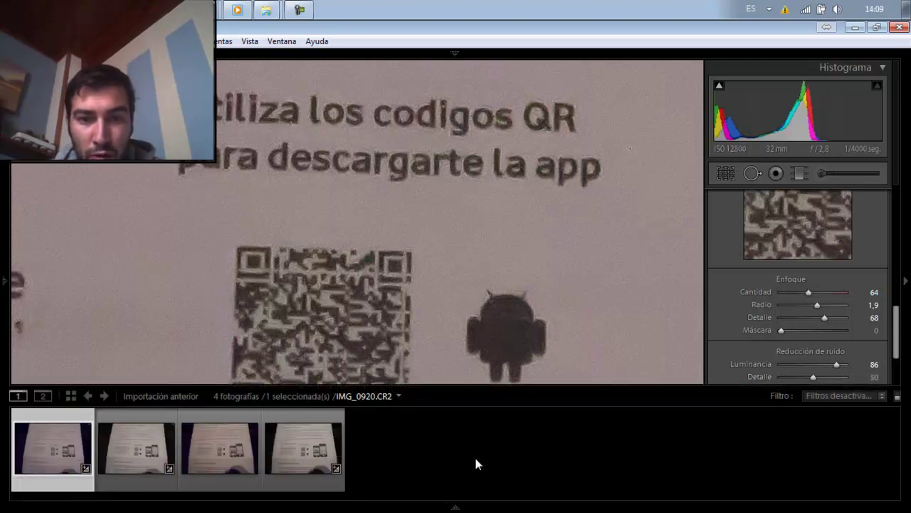
click(290, 450)
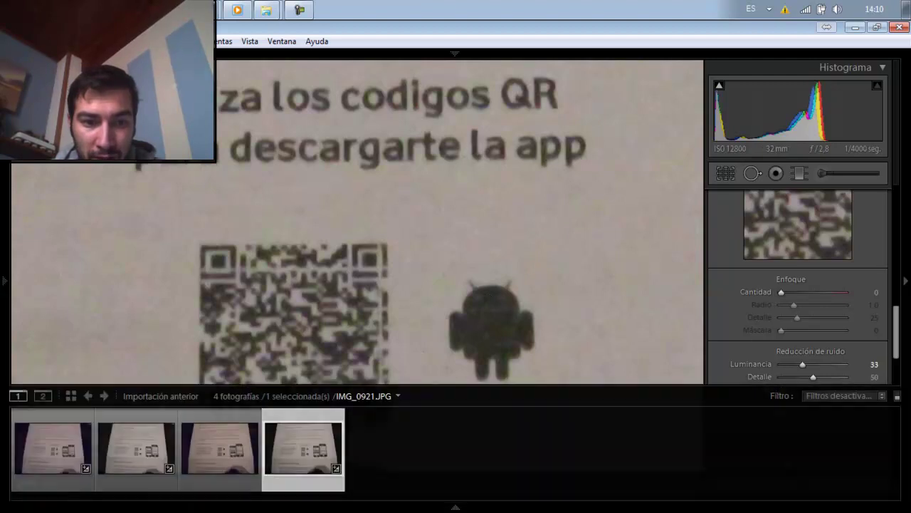
click(129, 454)
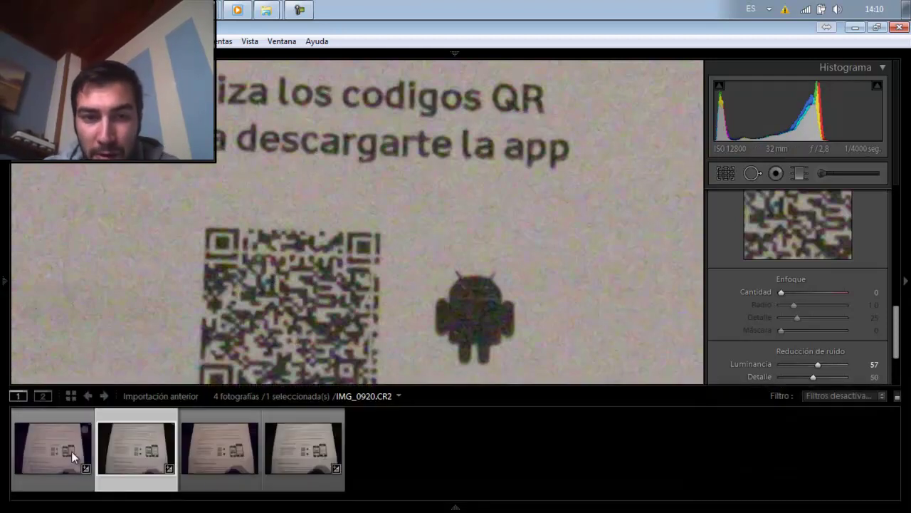
click(71, 451)
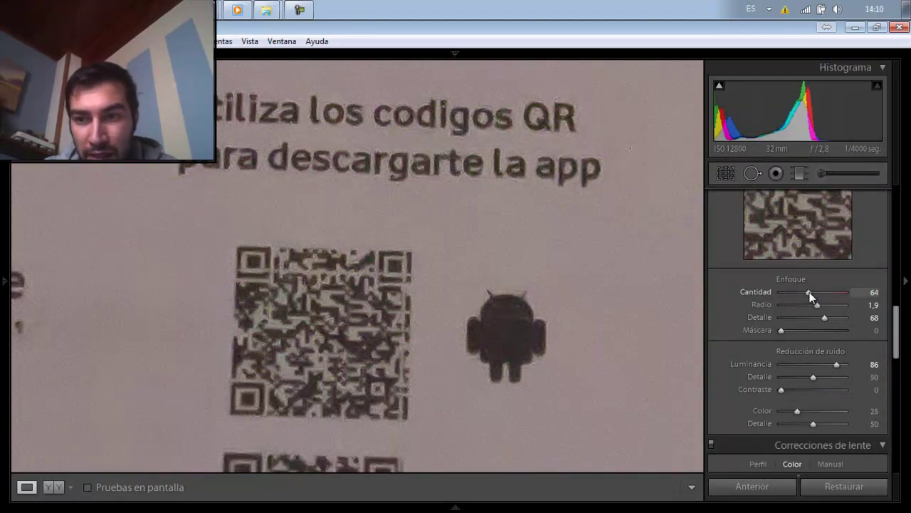
Step: Zero the sharpening amount and raise luminance noise reduction to 71, comparing against IMG_0921.JPG
drag(809, 292, 782, 296)
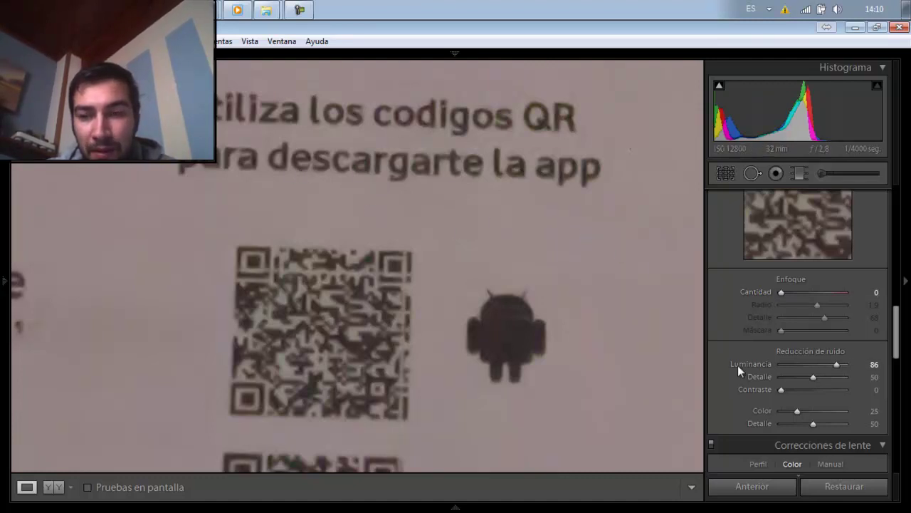
click(826, 365)
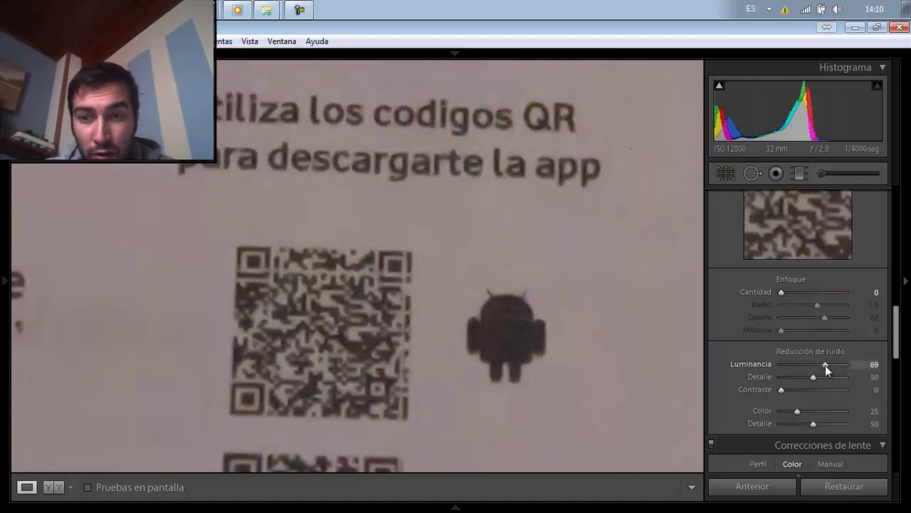
drag(826, 365, 834, 366)
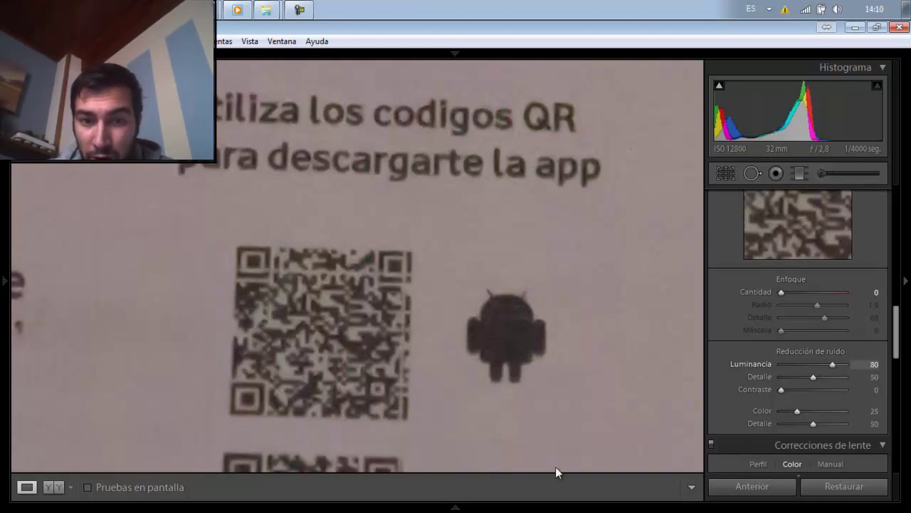
click(292, 445)
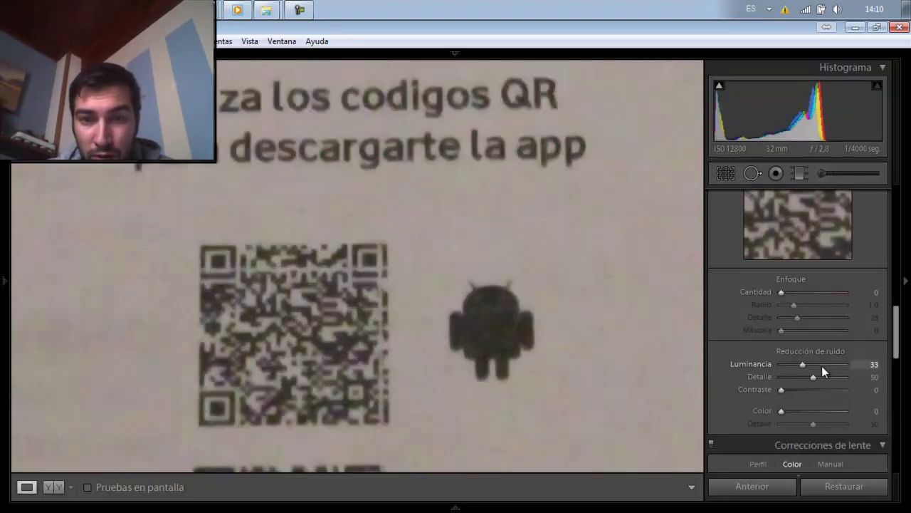
click(821, 365)
drag(822, 364, 826, 365)
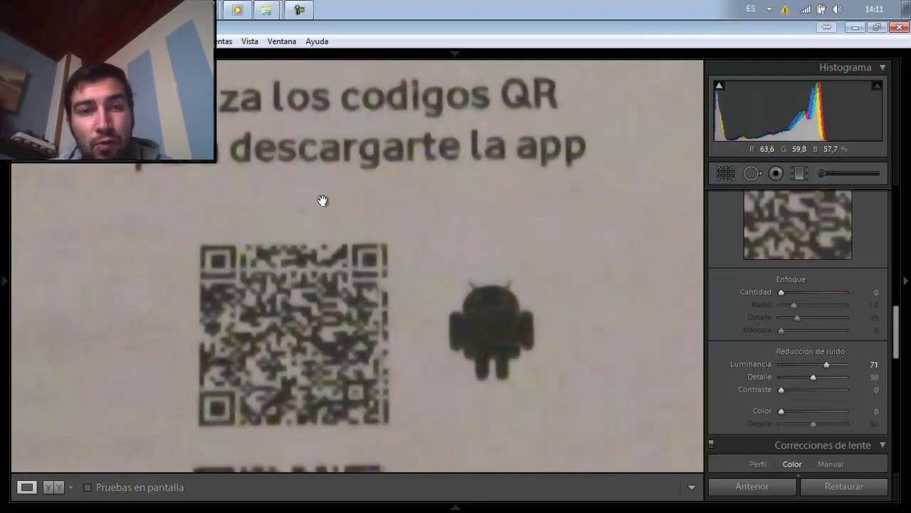
mouse_move(456, 507)
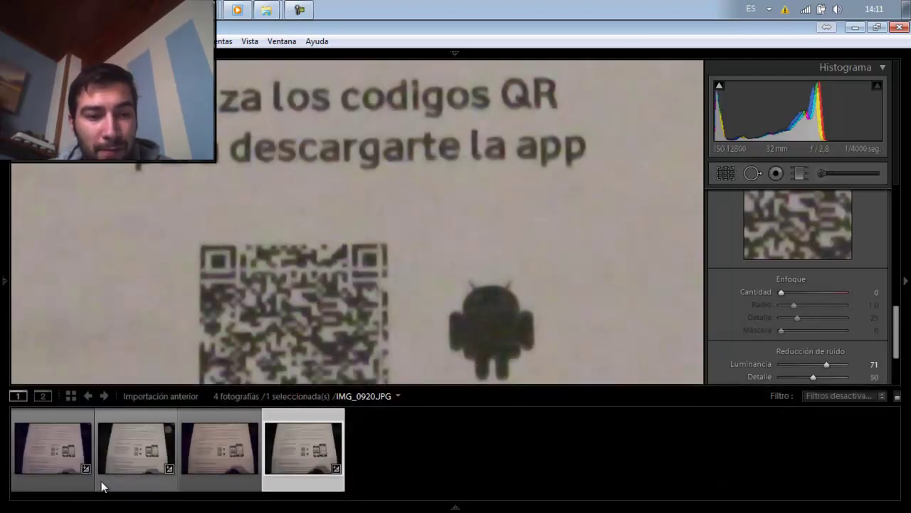
Step: Switch between the RAW IMG_0920.CR2 and the JPEG shot, ending back on the RAW
click(62, 451)
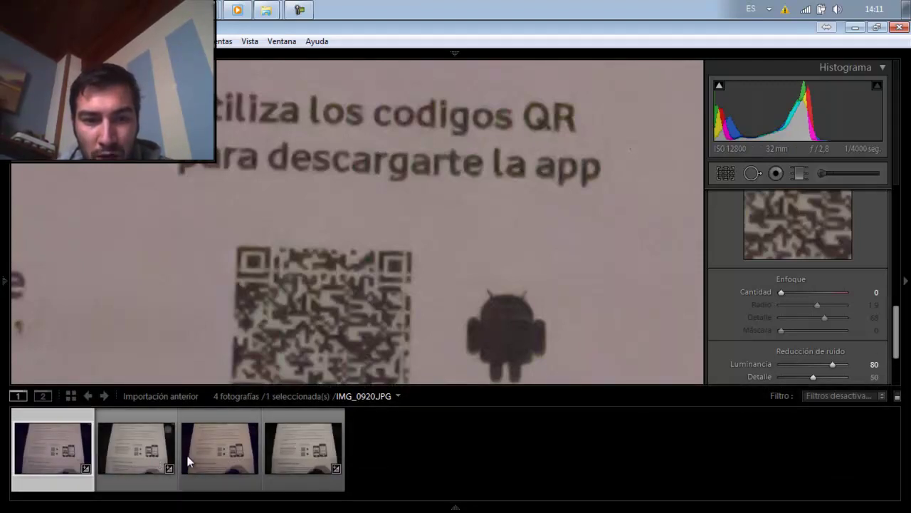
click(287, 449)
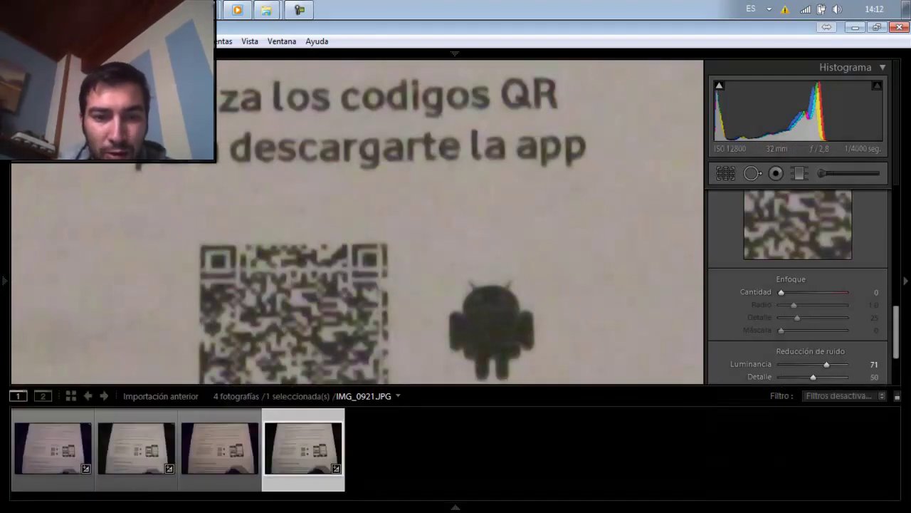
click(60, 423)
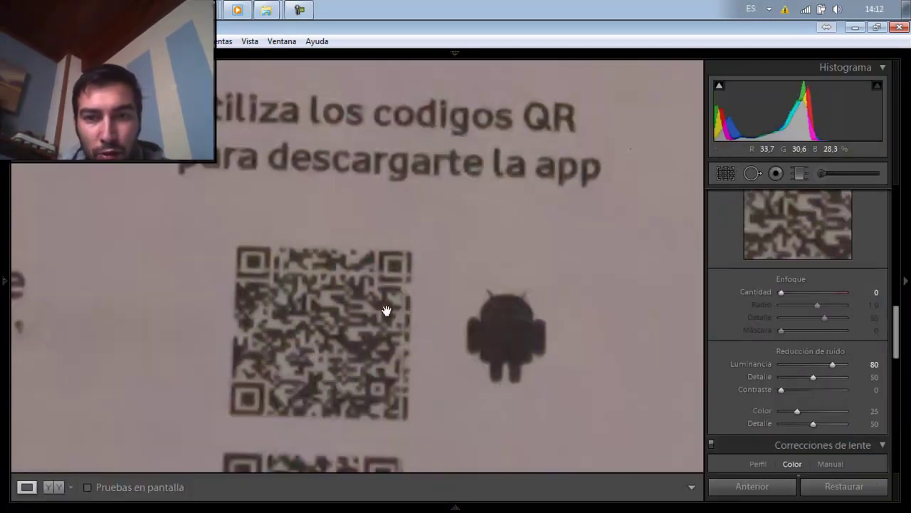
Step: Set the RAW IMG_0920.CR2's tint to −1 in the Basic panel
drag(897, 350, 887, 251)
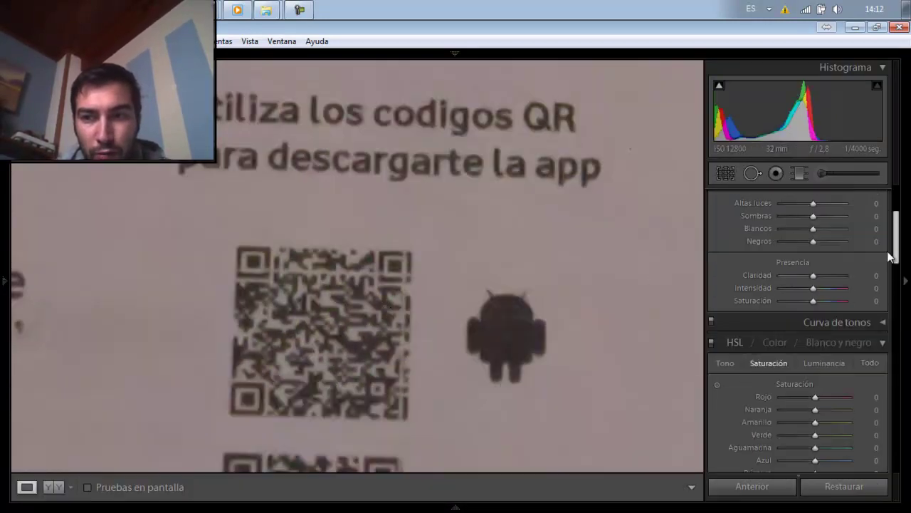
scroll(887, 251, up, 3)
drag(817, 276, 815, 271)
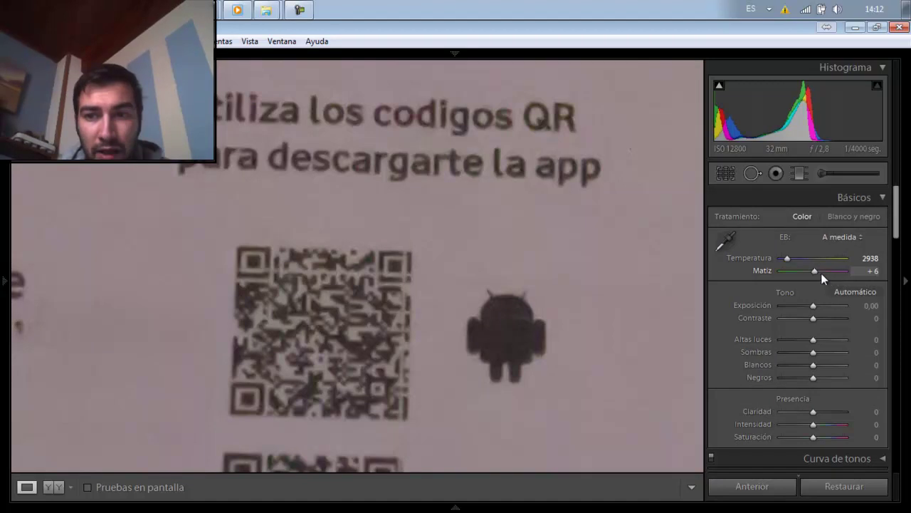
drag(817, 273, 813, 273)
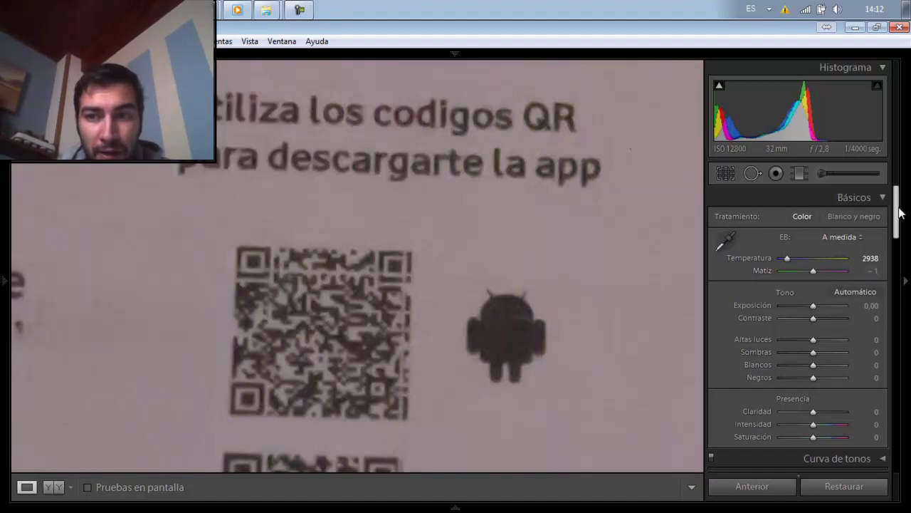
drag(897, 217, 897, 269)
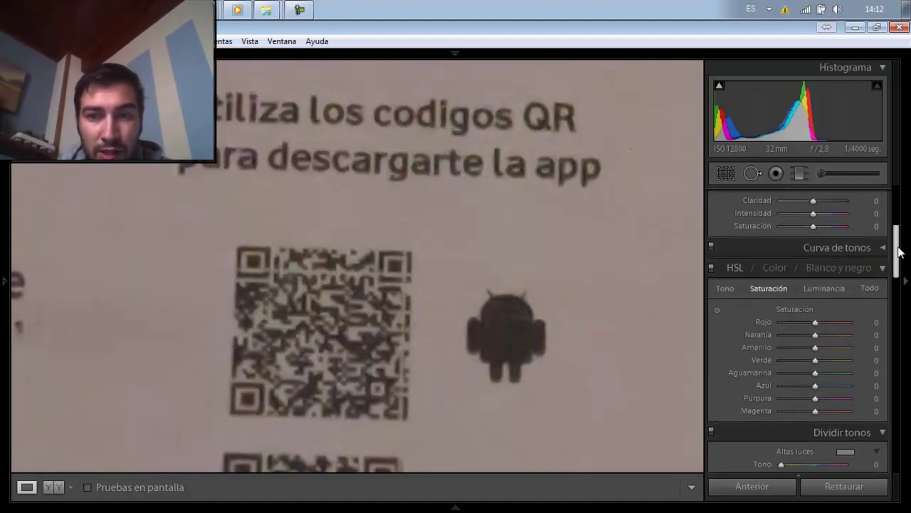
Step: Give the JPEG photo Clarity +40, then raise the RAW photo's Clarity to match
click(456, 507)
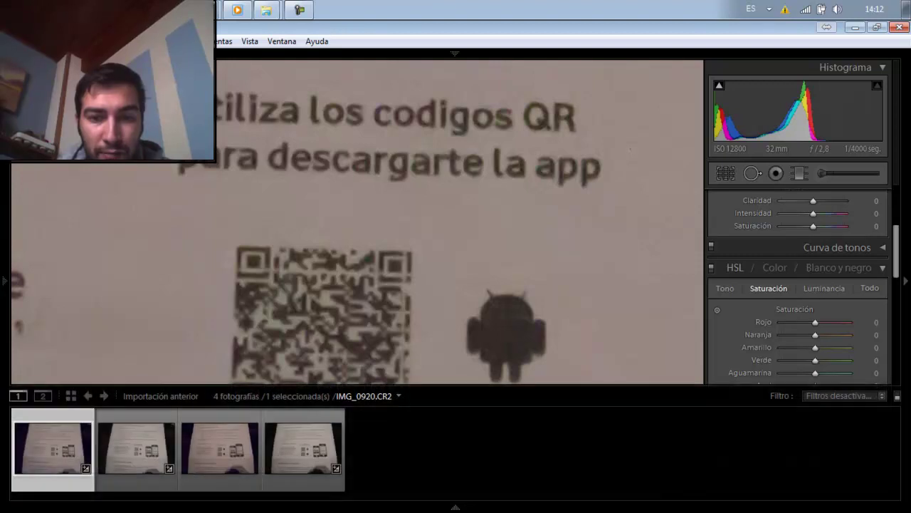
click(285, 457)
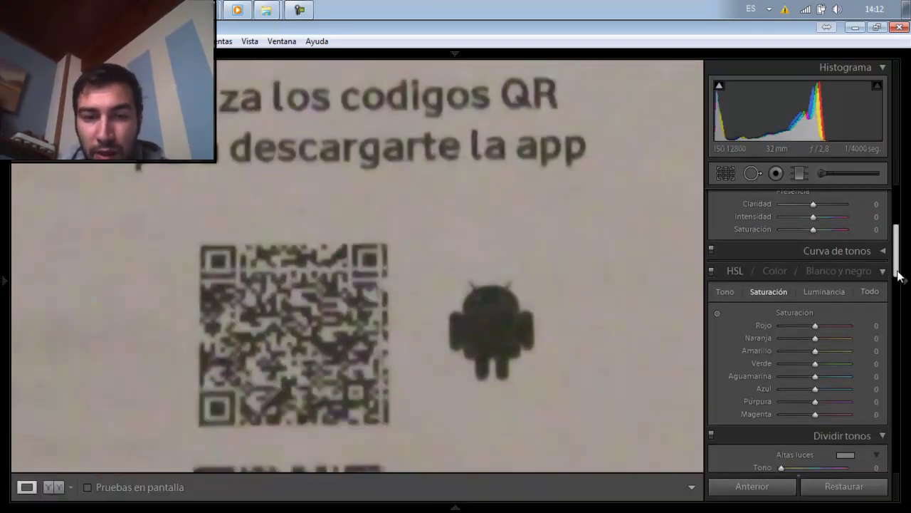
scroll(895, 260, up, 2)
scroll(897, 260, up, 3)
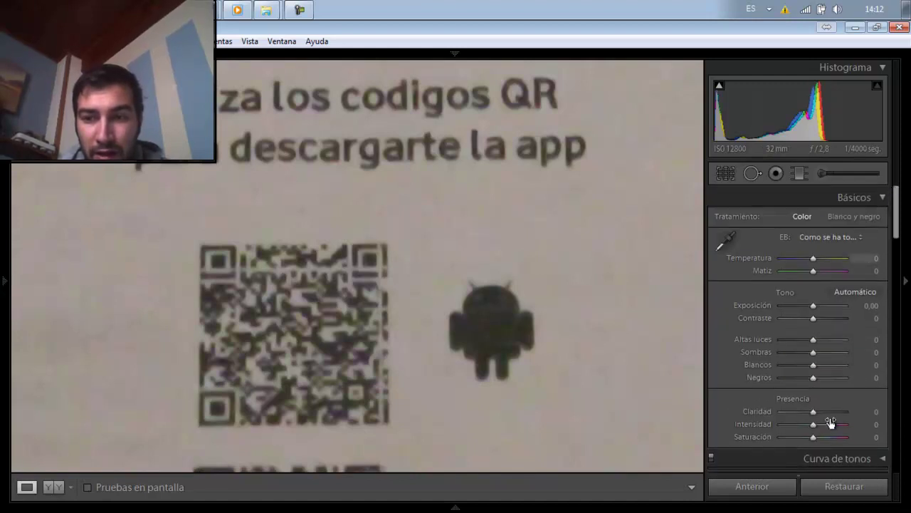
drag(813, 411, 825, 413)
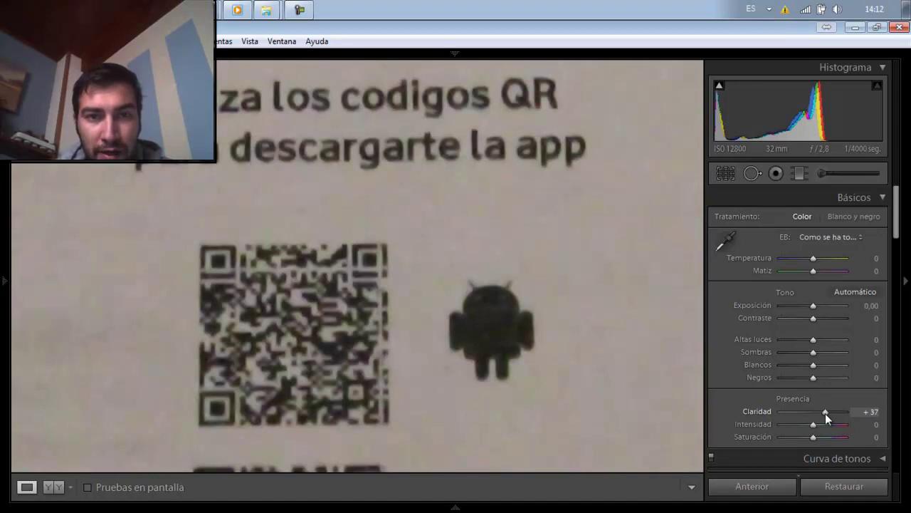
drag(825, 413, 826, 413)
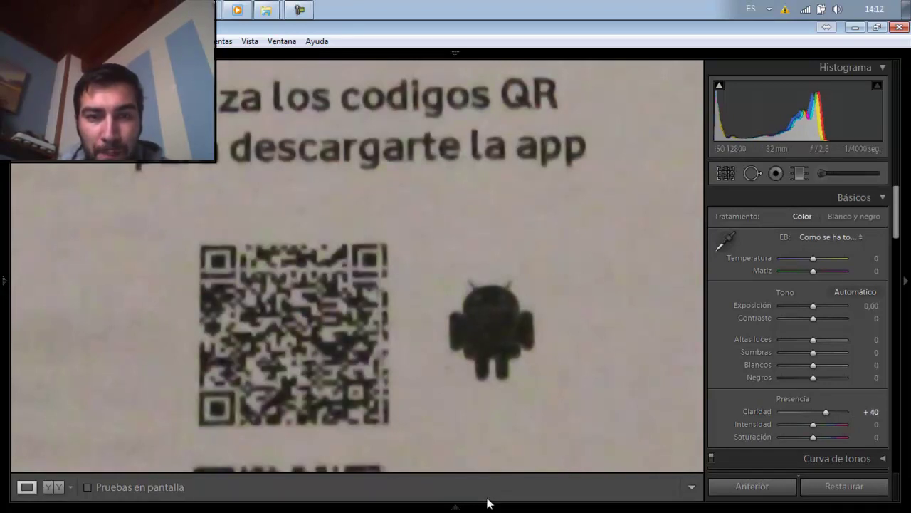
click(60, 451)
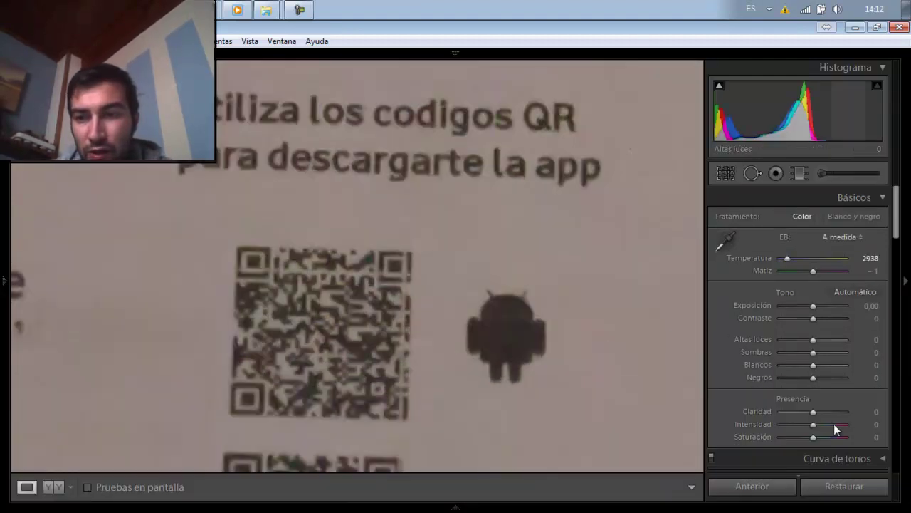
click(828, 413)
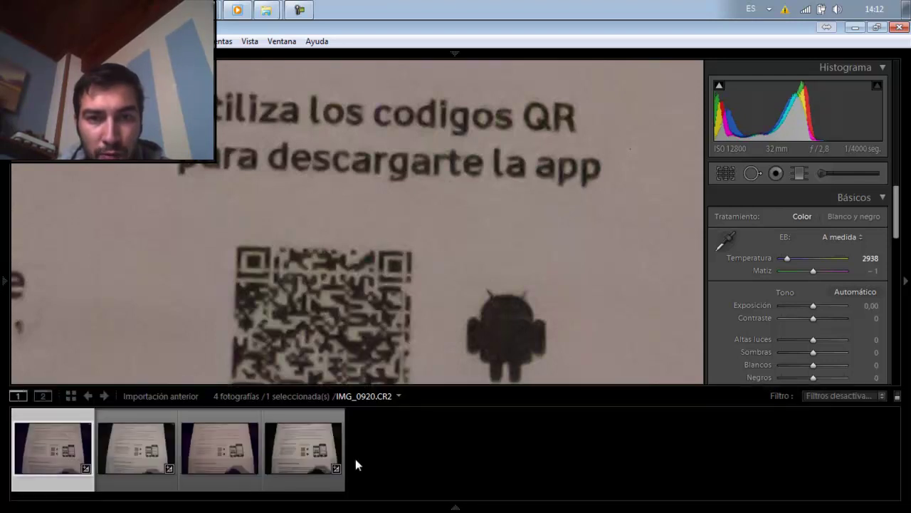
Step: Compare the noise in the JPEG IMG_0921.JPG against the RAW photo
click(295, 449)
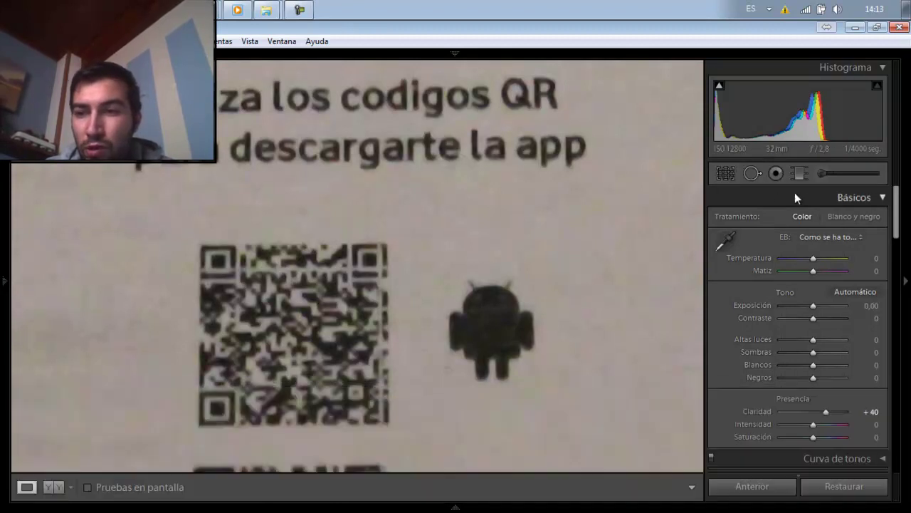
drag(898, 220, 897, 341)
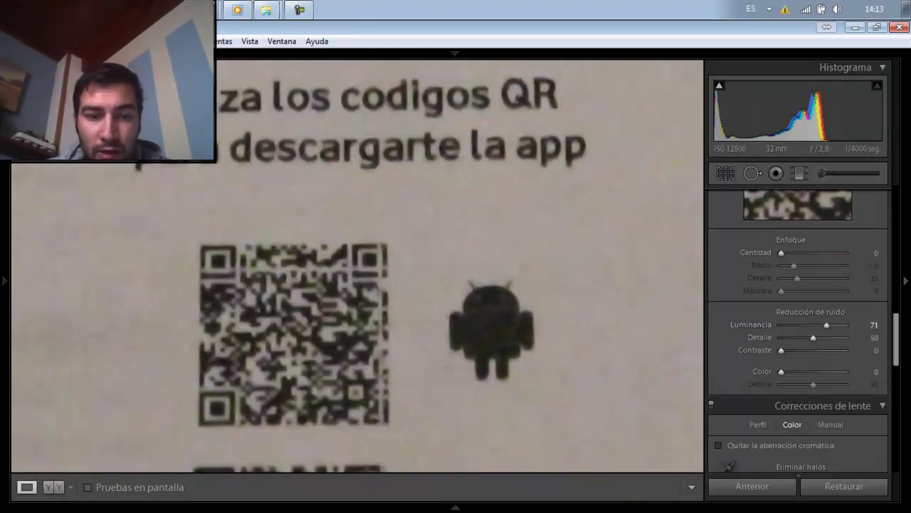
click(62, 463)
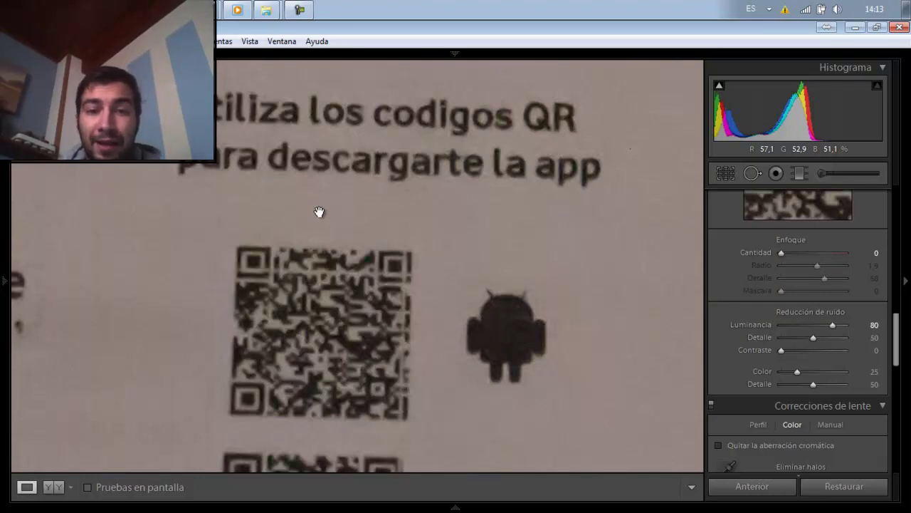
Step: Reset the JPEG's develop settings to default, then return to the RAW photo
click(455, 507)
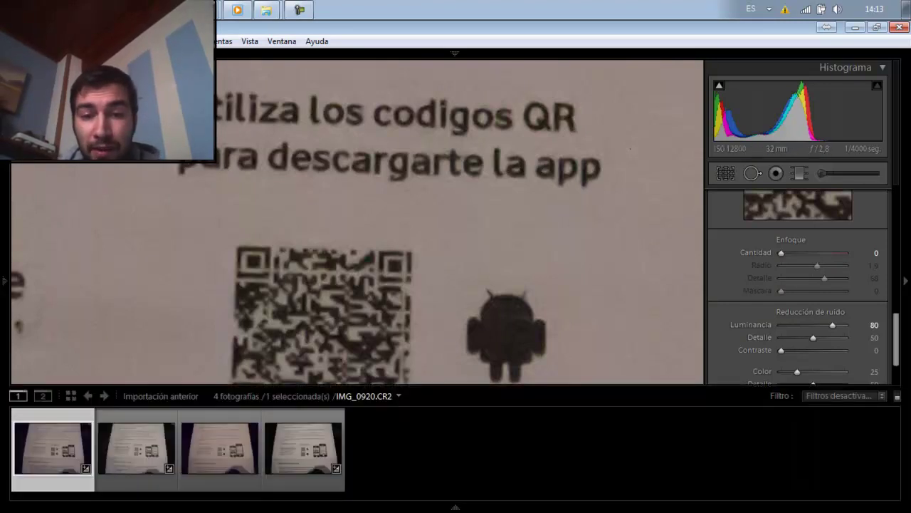
click(301, 456)
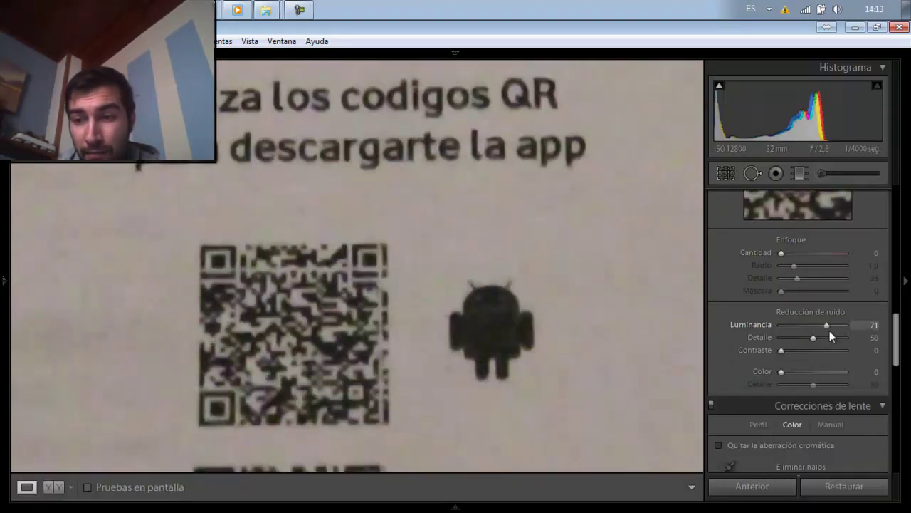
click(843, 491)
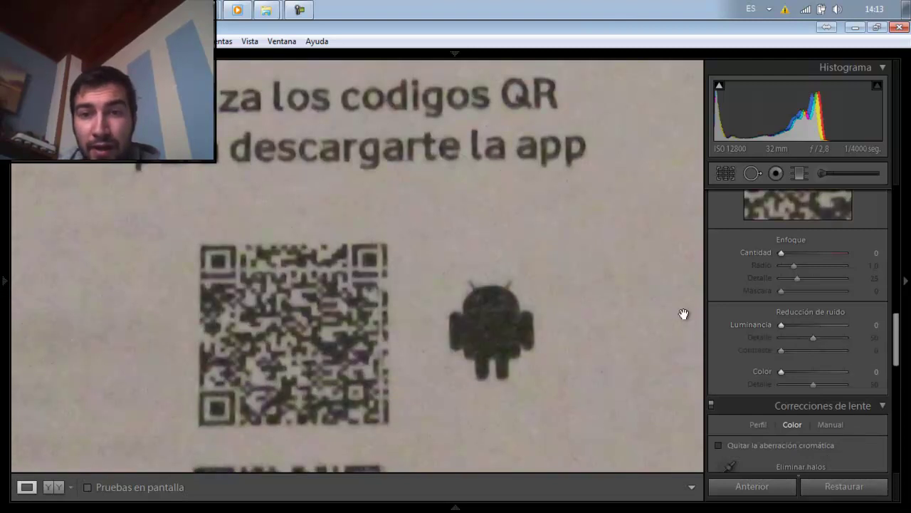
mouse_move(455, 507)
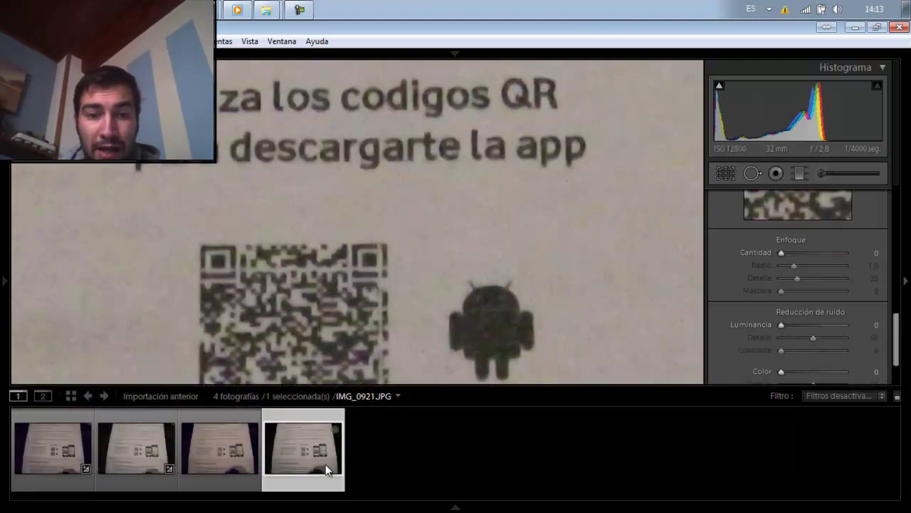
click(46, 452)
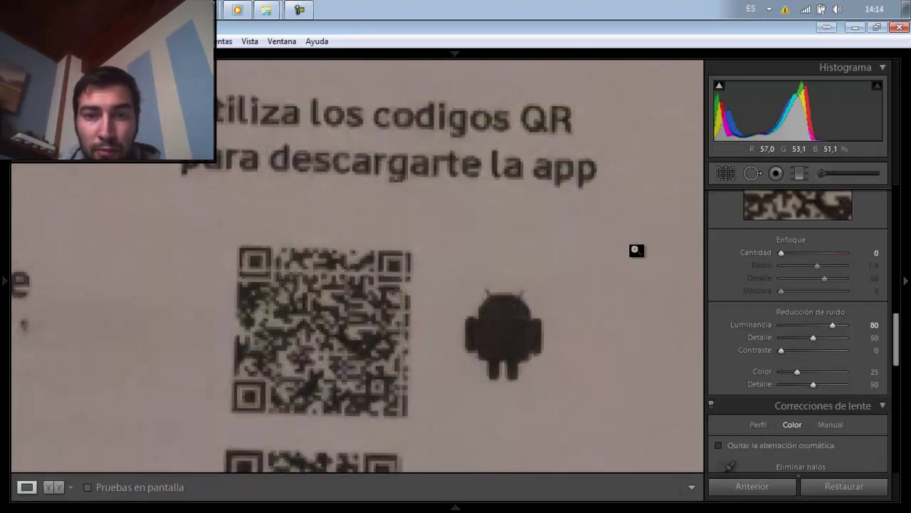
click(634, 248)
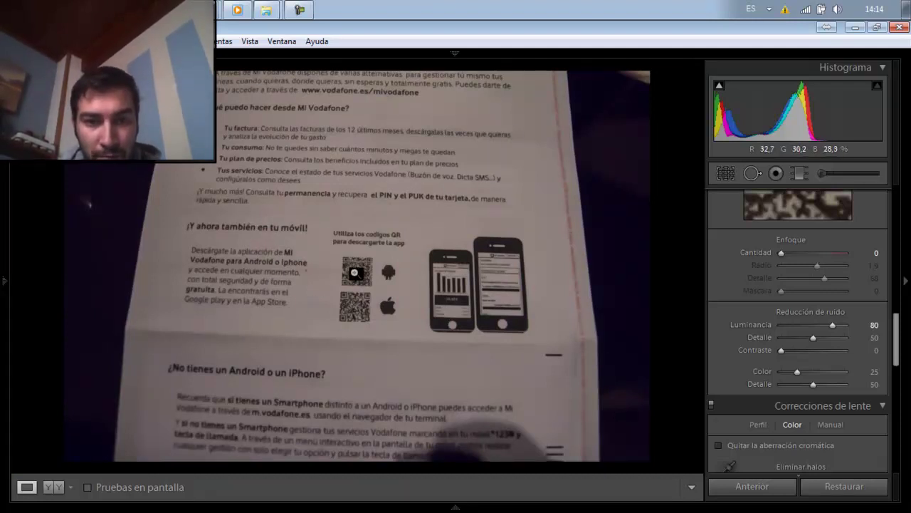
click(356, 274)
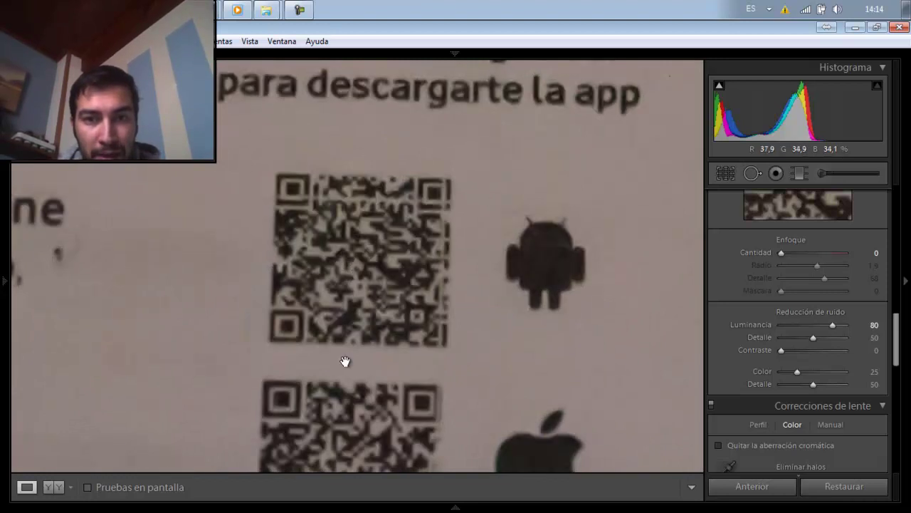
click(292, 450)
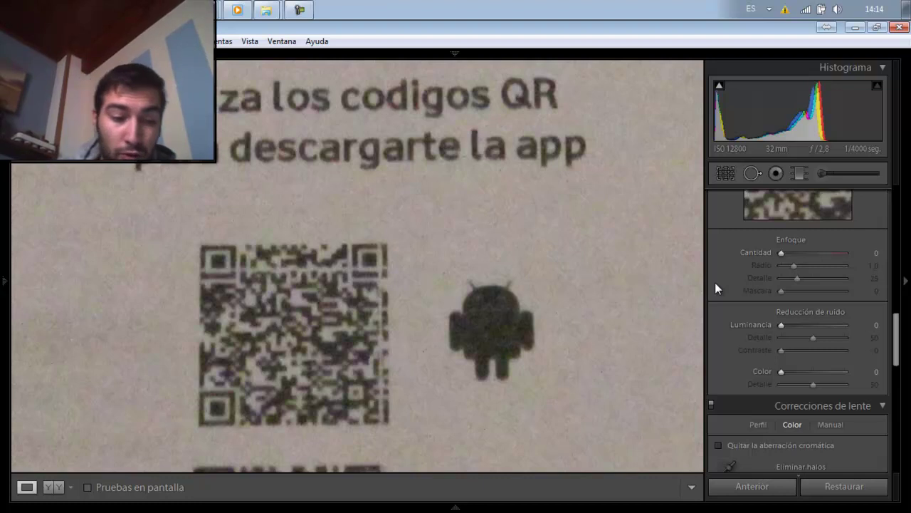
key(ctrl+z)
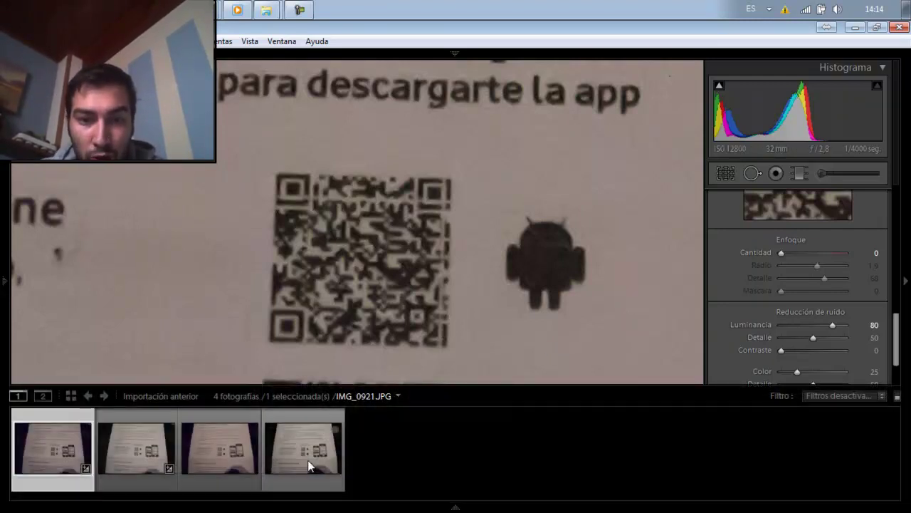
click(309, 464)
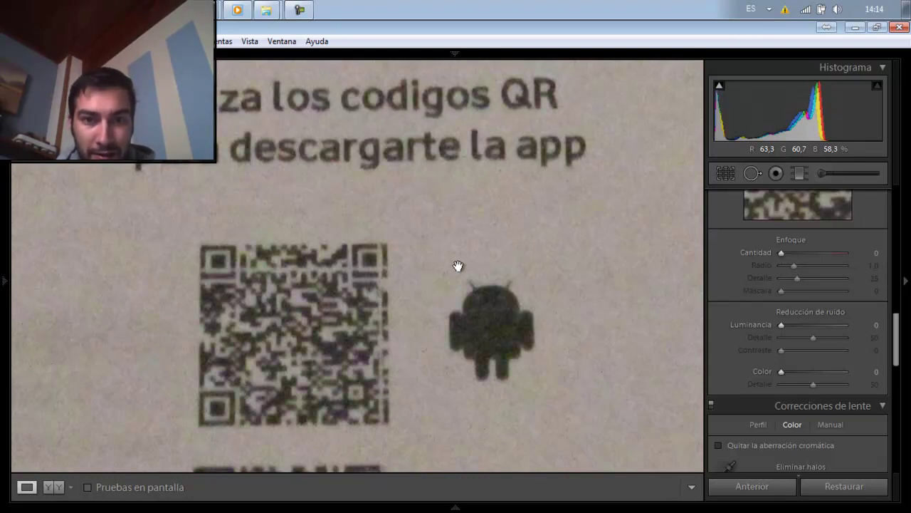
click(346, 280)
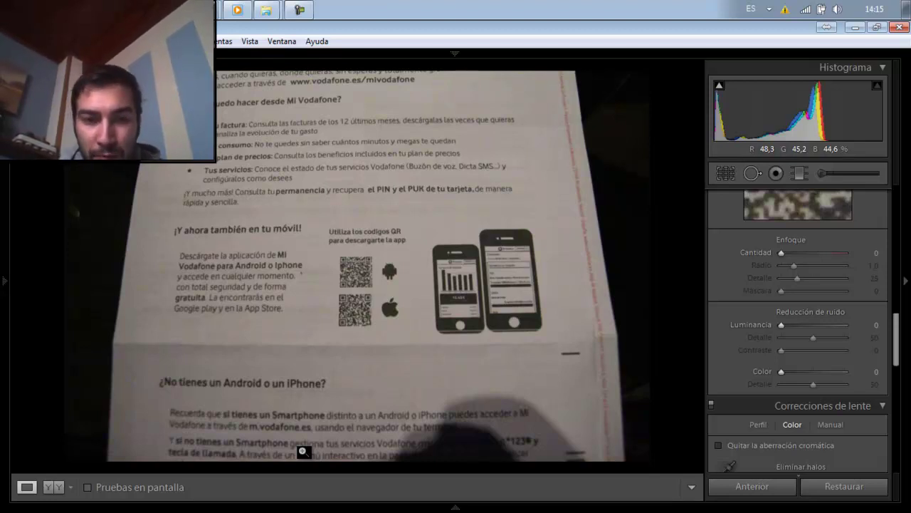
click(362, 261)
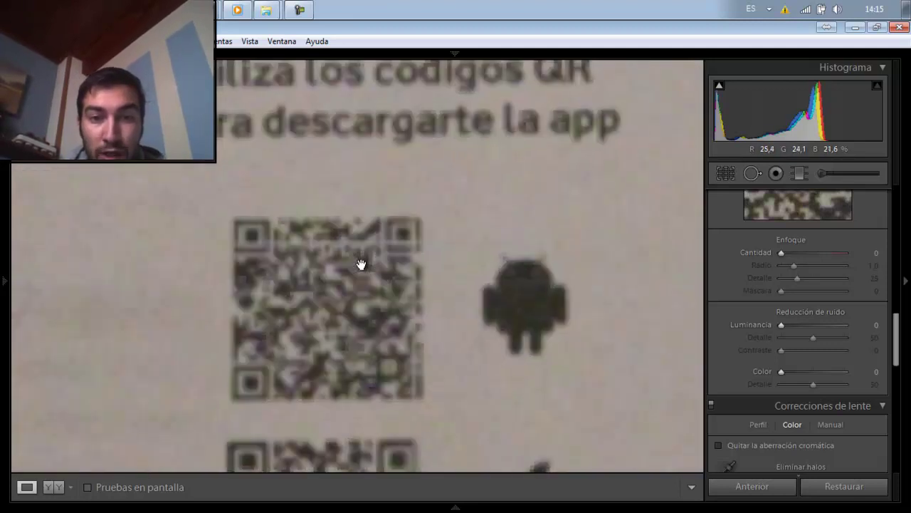
drag(361, 264, 341, 311)
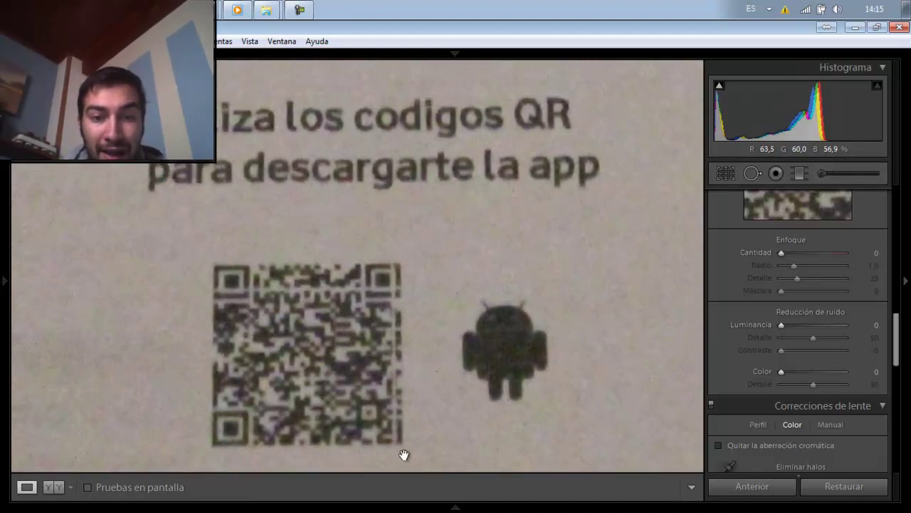
click(47, 451)
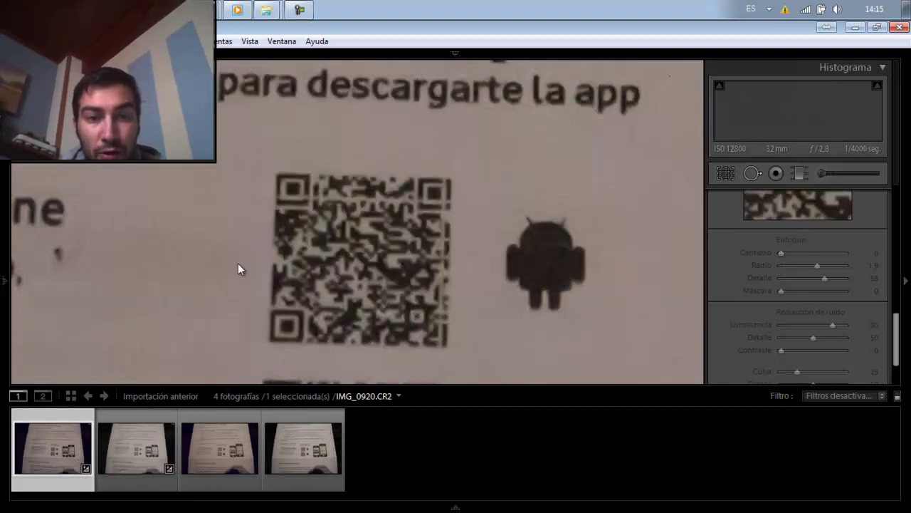
click(362, 230)
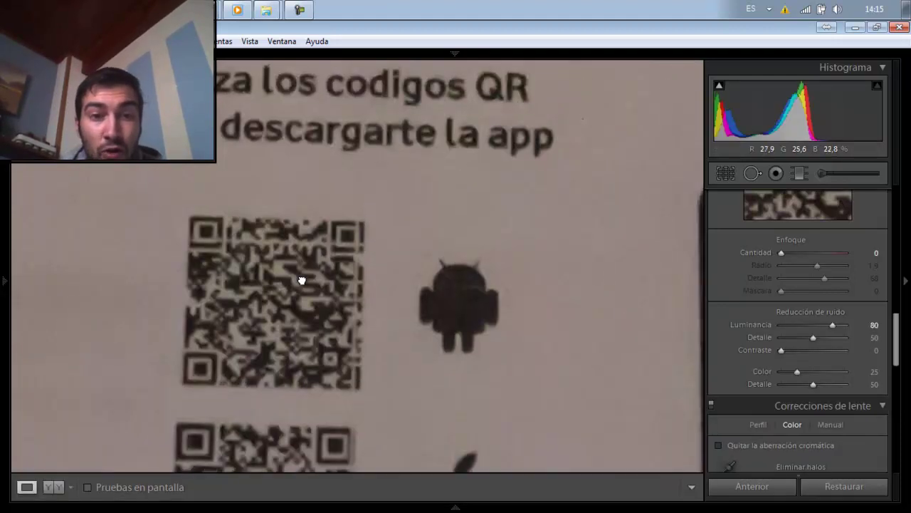
drag(301, 278, 299, 299)
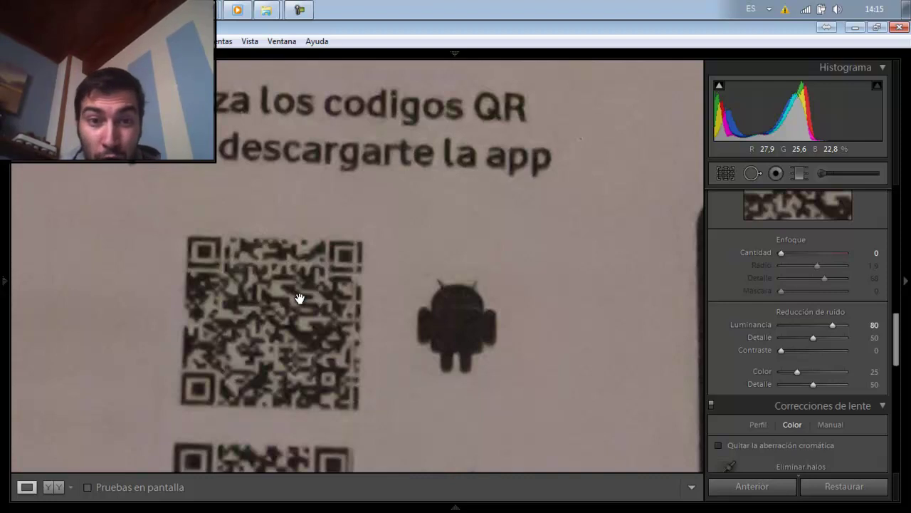
mouse_move(456, 507)
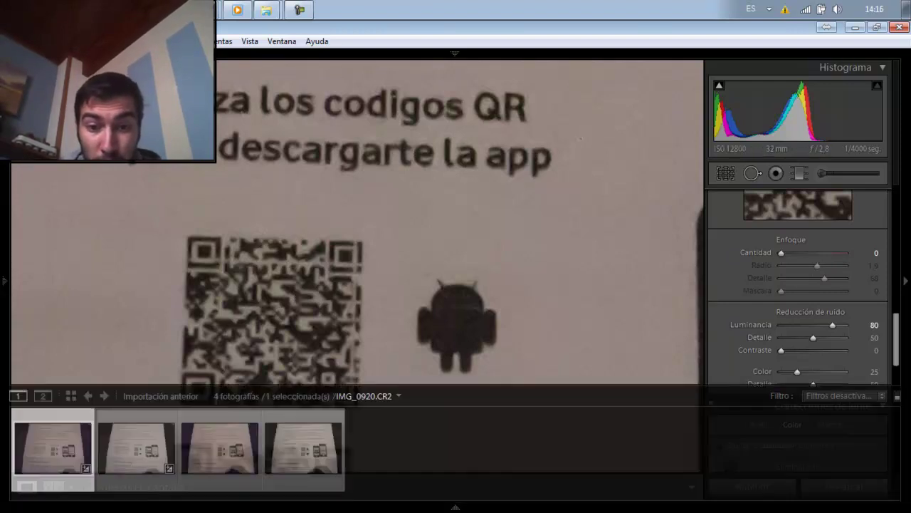
click(313, 454)
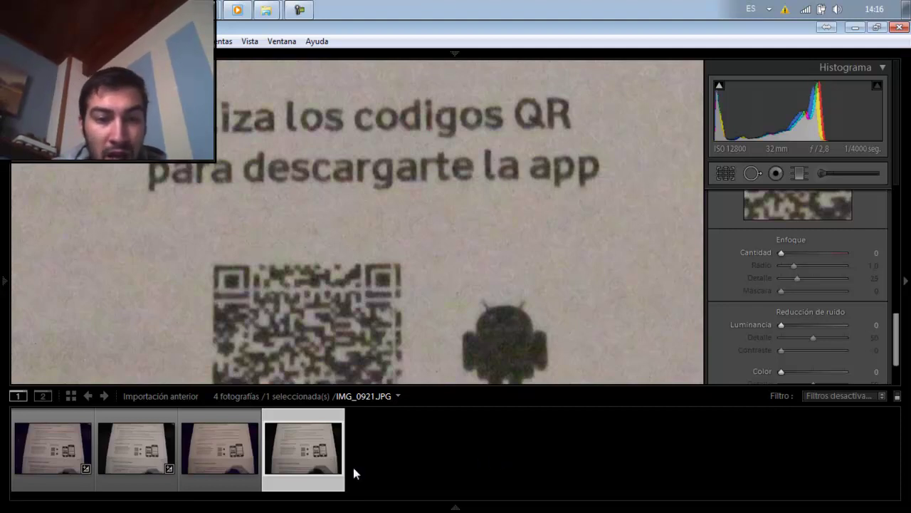
Step: Sync IMG_0920.CR2's noise reduction and sharpening settings onto IMG_0921.CR2
click(52, 448)
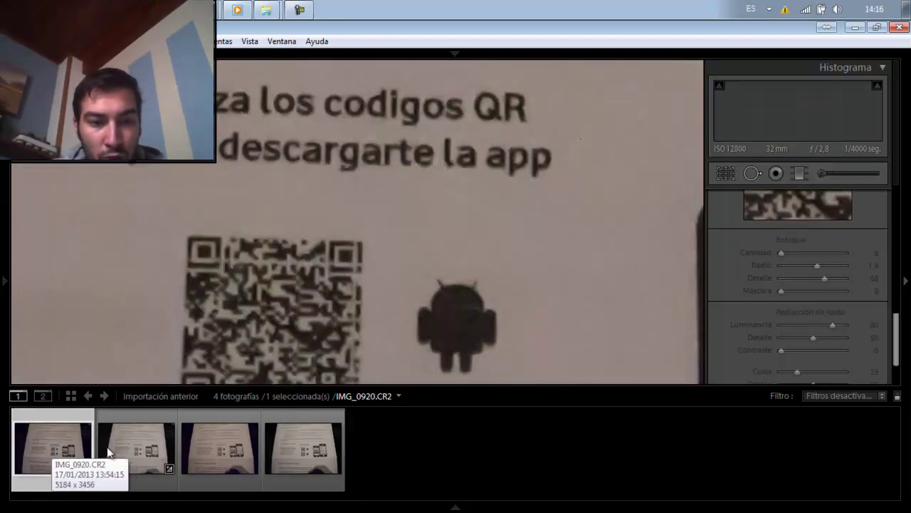
ctrl+click(217, 452)
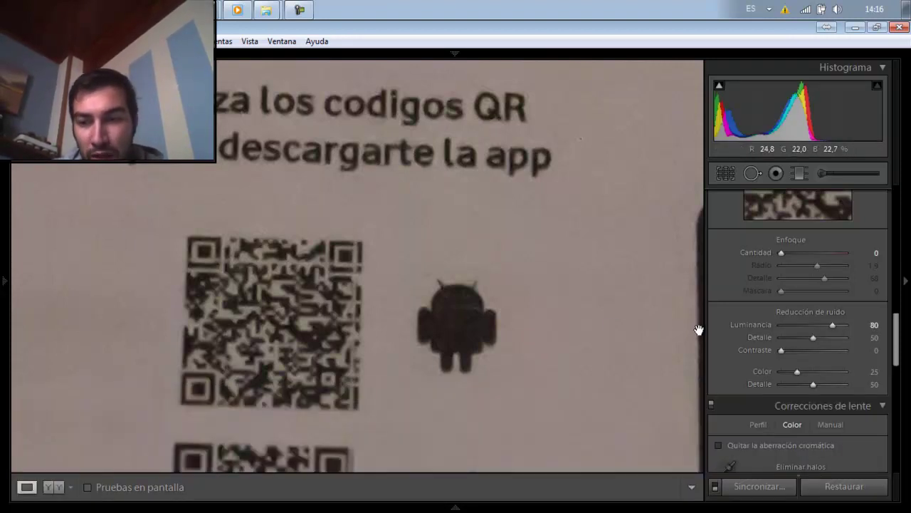
click(769, 487)
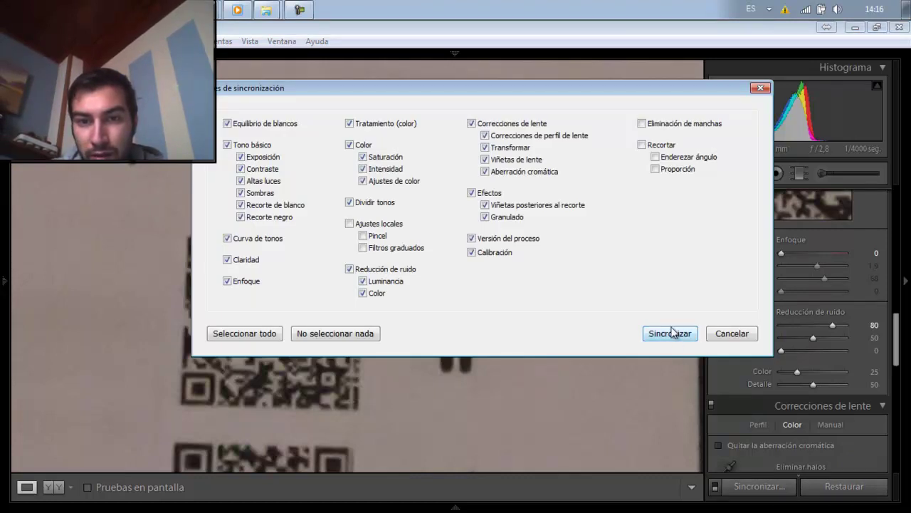
click(672, 332)
mouse_move(271, 464)
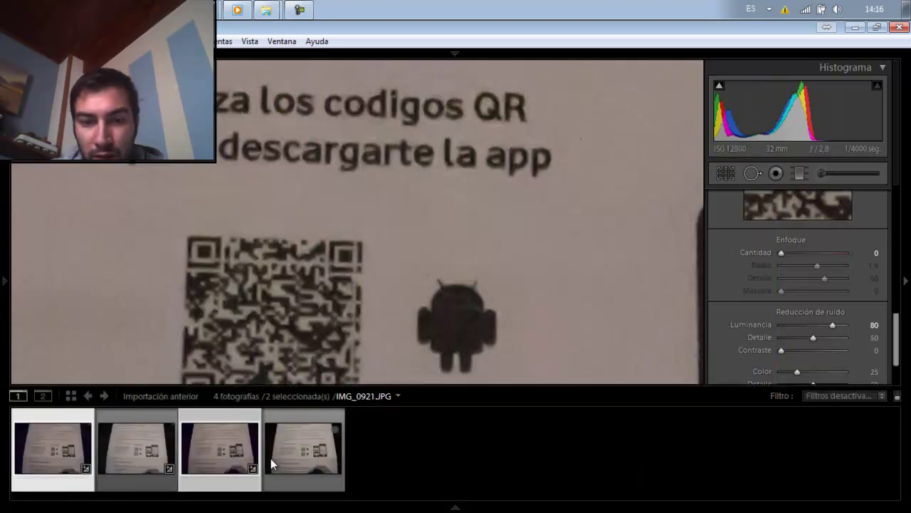
Step: View the JPEG, the second RAW photo and the fourth photo individually
click(284, 451)
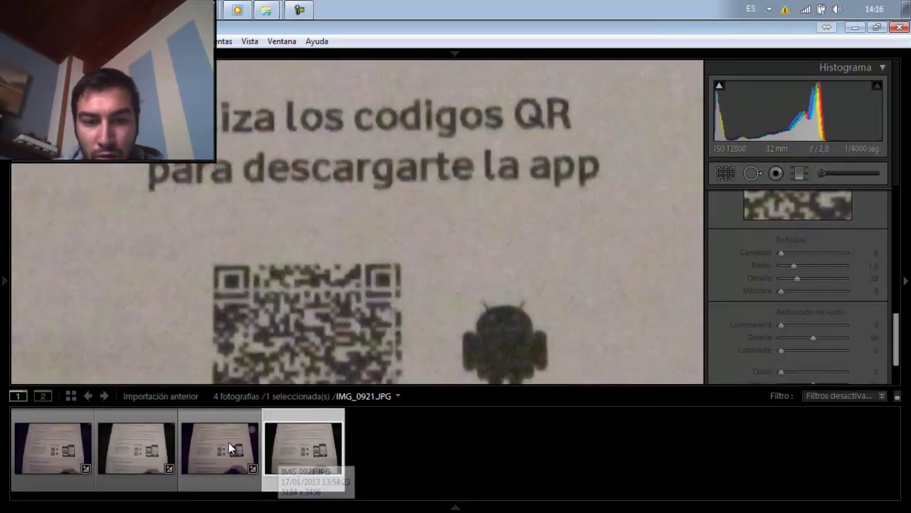
click(229, 442)
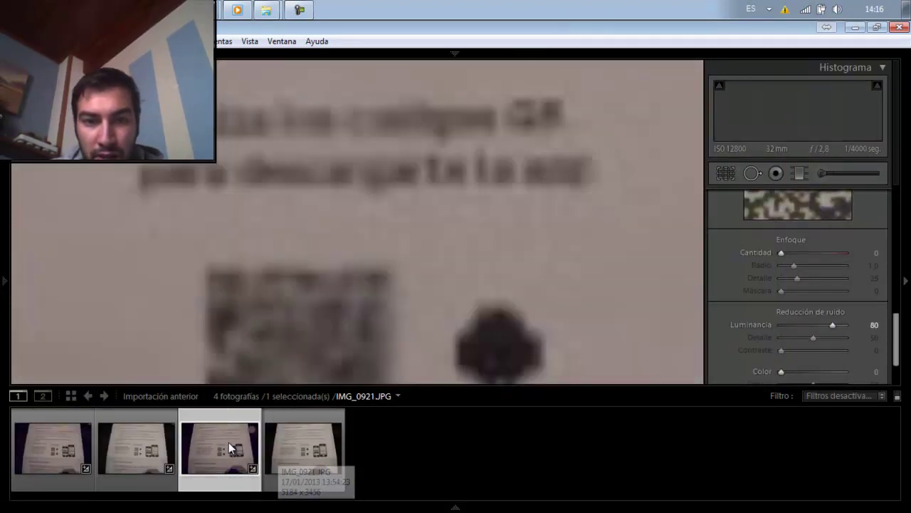
click(304, 445)
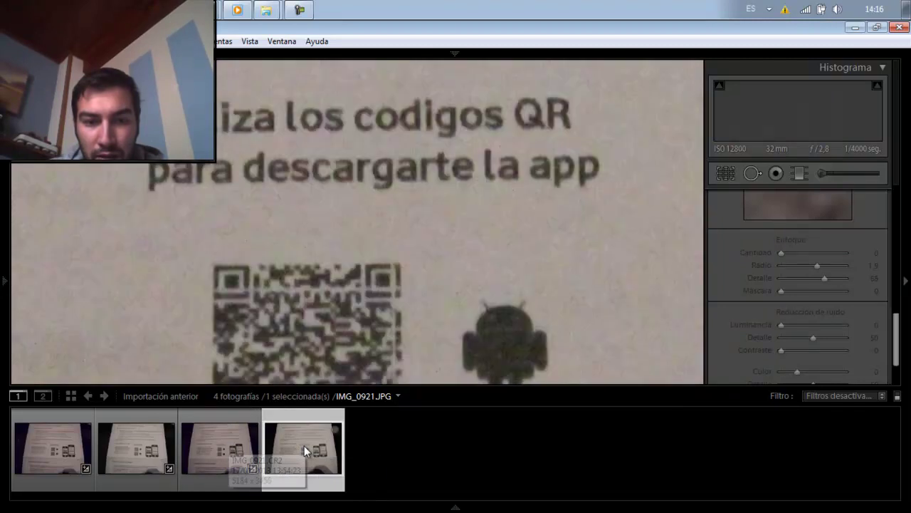
click(229, 444)
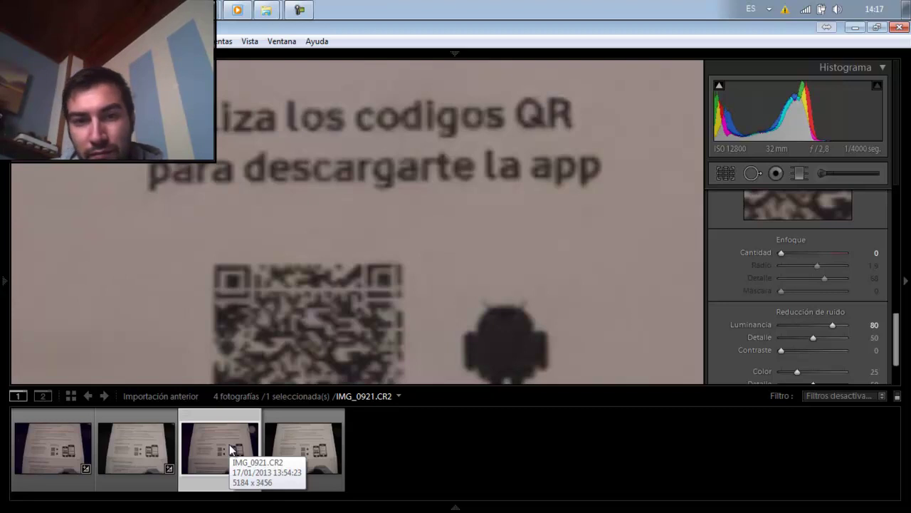
click(361, 293)
click(356, 272)
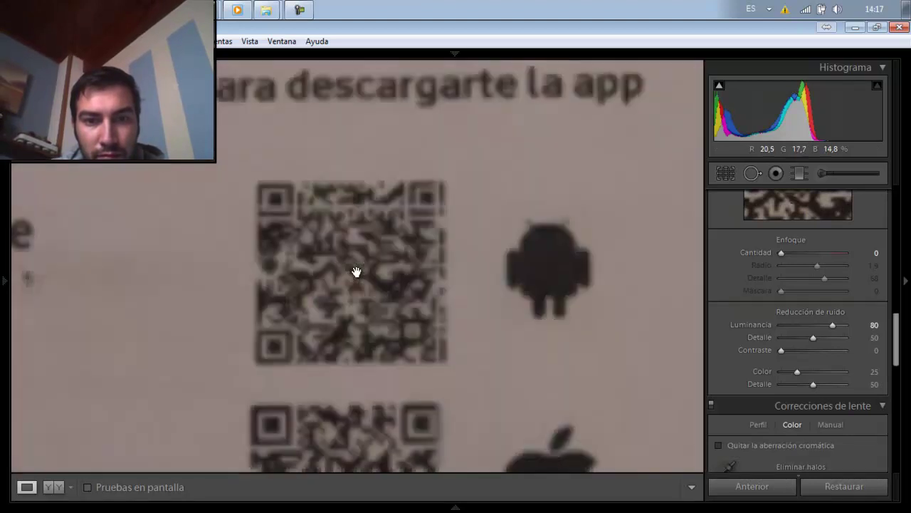
drag(356, 270, 329, 335)
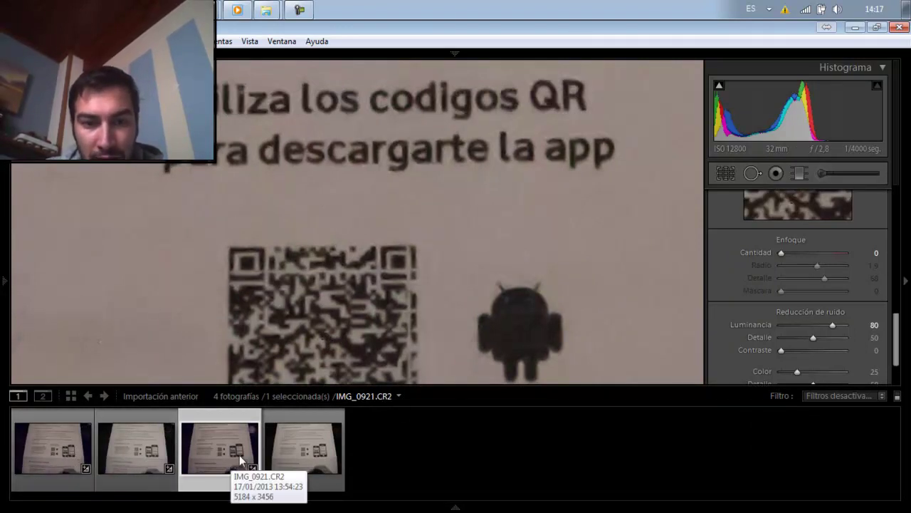
click(299, 445)
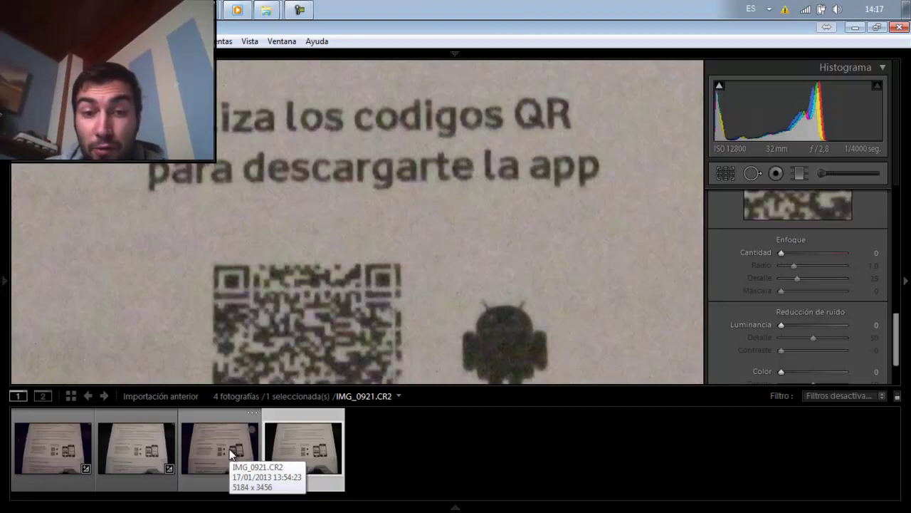
click(229, 450)
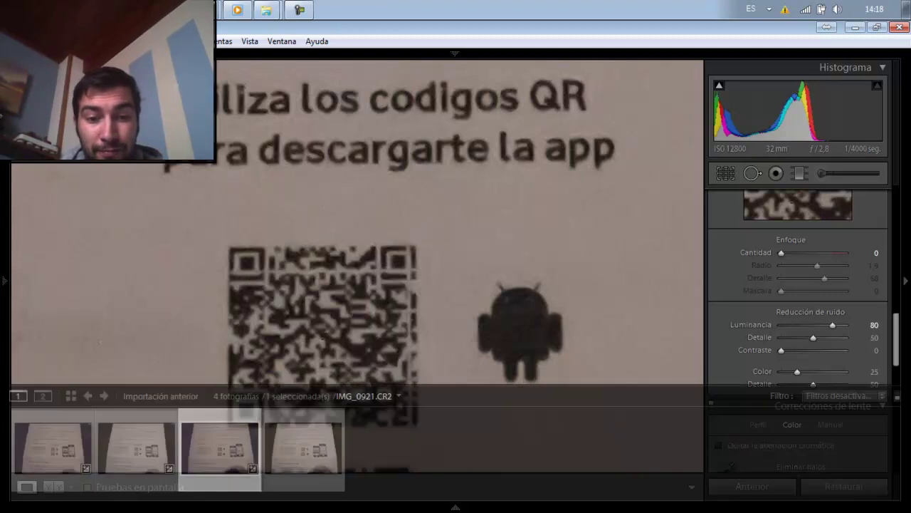
click(303, 449)
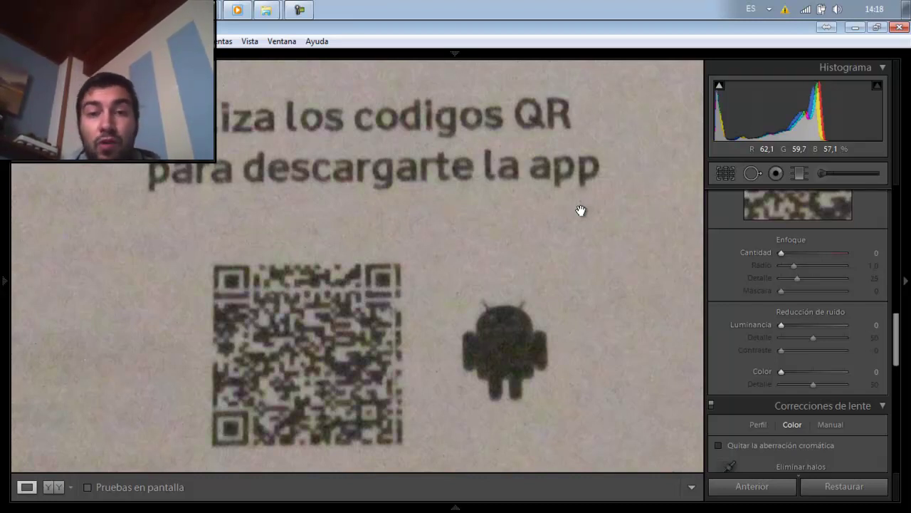
click(393, 292)
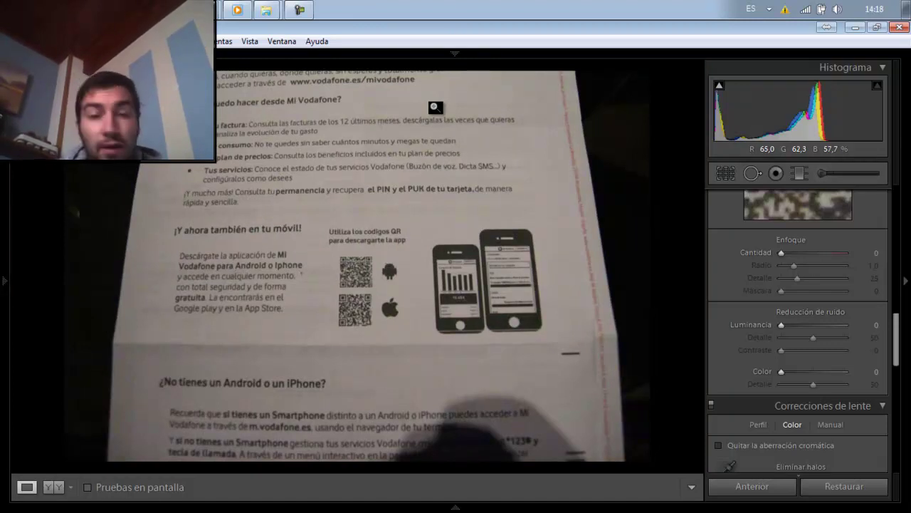
click(364, 266)
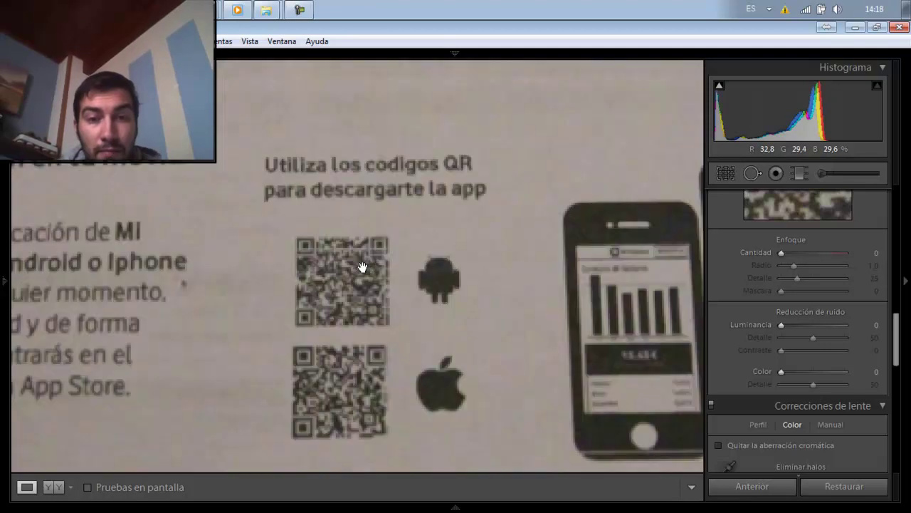
drag(363, 267, 345, 322)
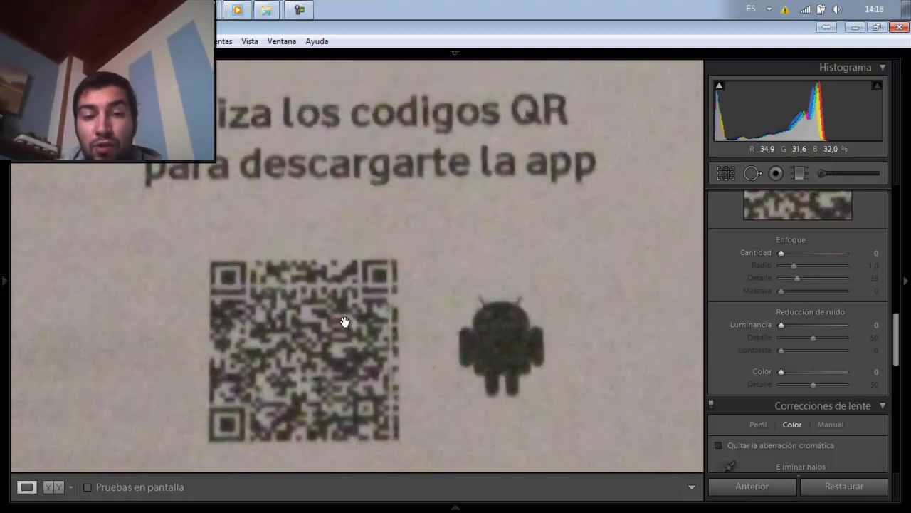
mouse_move(455, 498)
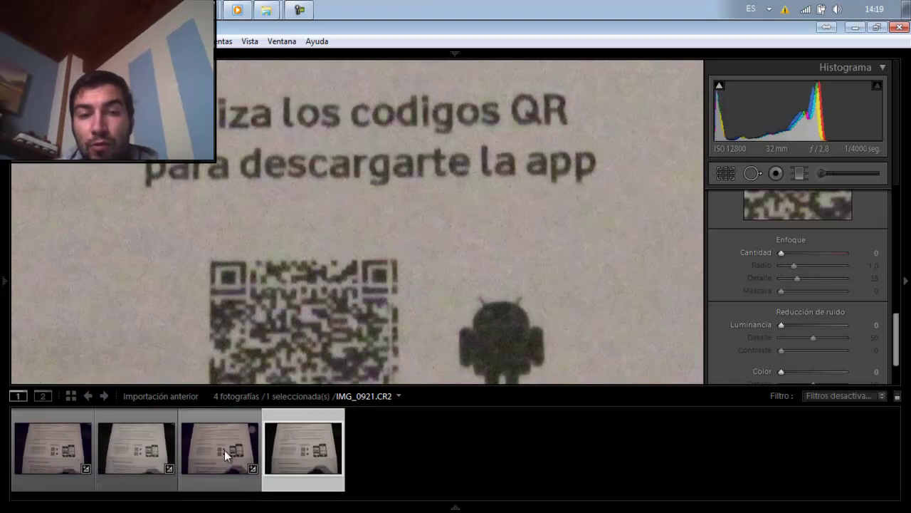
click(224, 450)
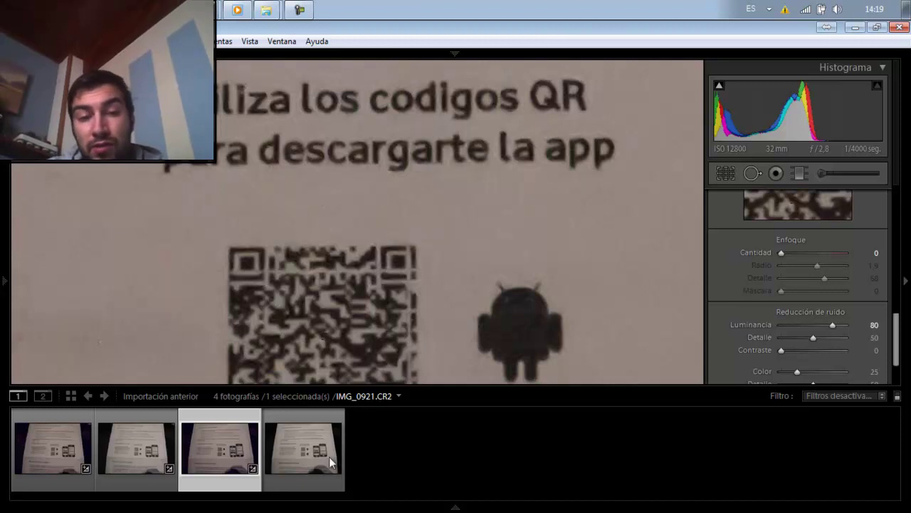
click(303, 463)
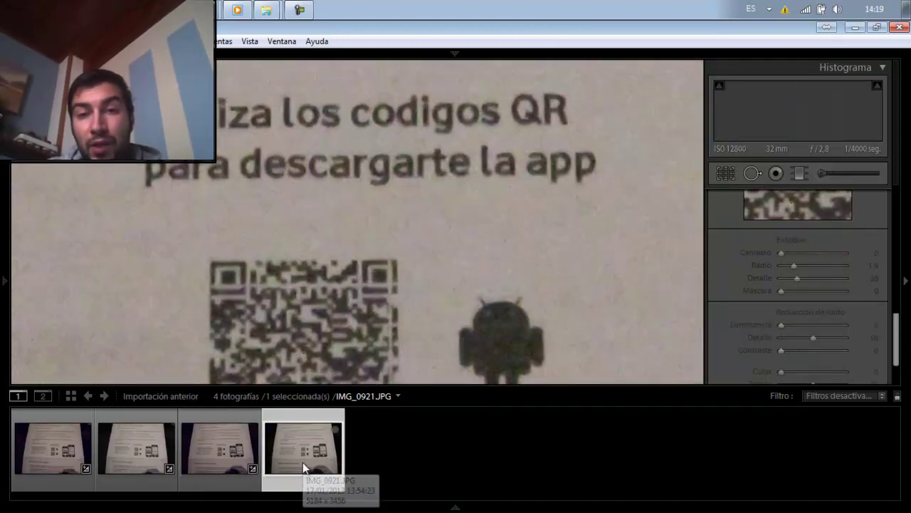